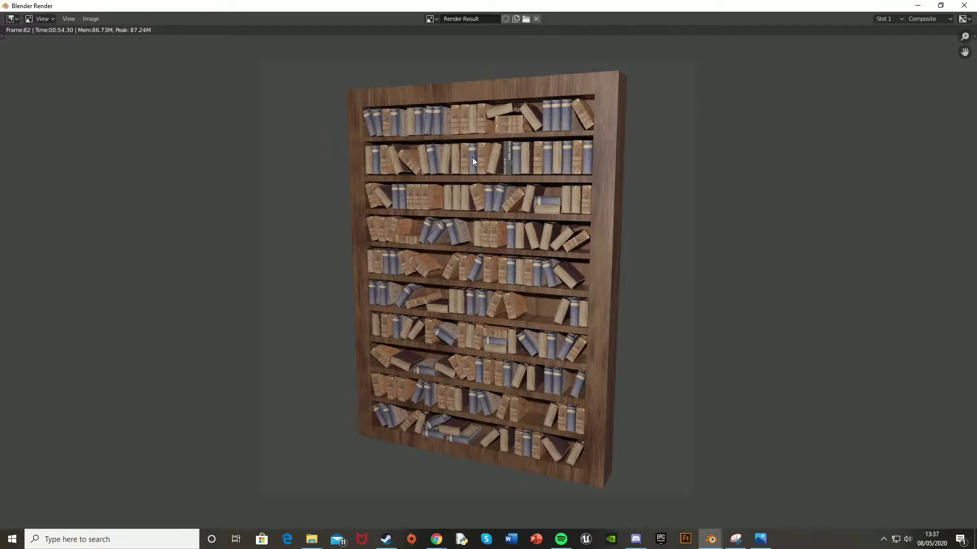
Step: Close the finished render and examine the textured books on the bookshelf and the material they share
left_click(964, 5)
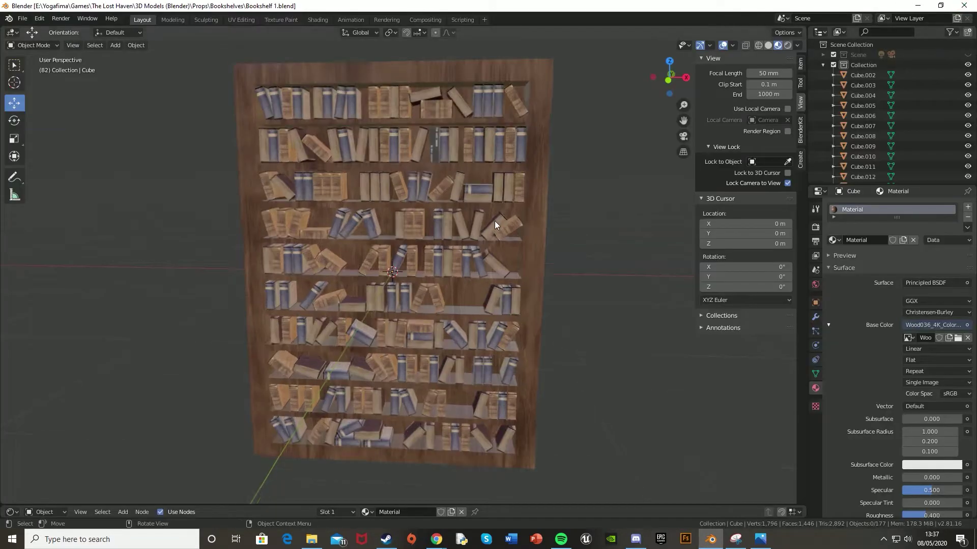
middle_click_drag(513, 210, 335, 136)
left_click(332, 136)
left_click(396, 135)
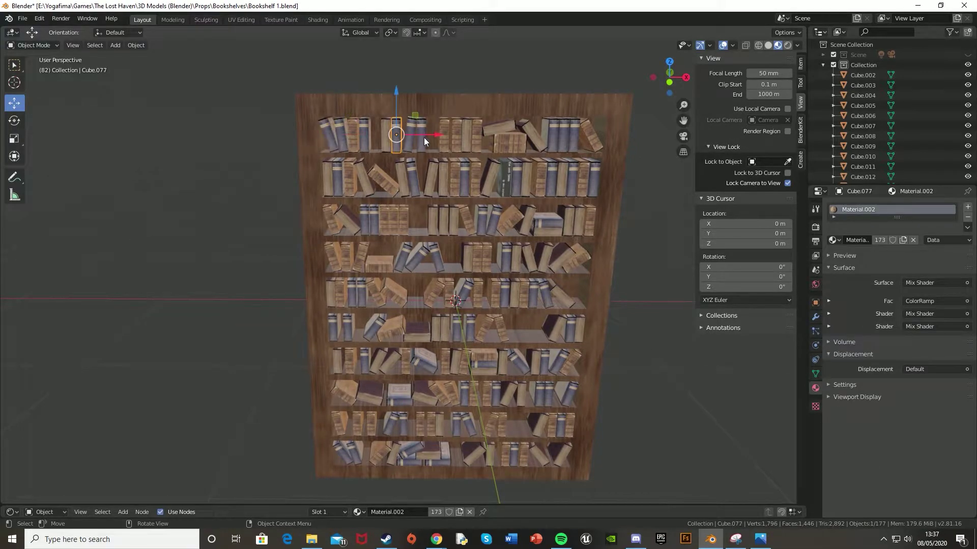
left_click(422, 141)
left_click(447, 143)
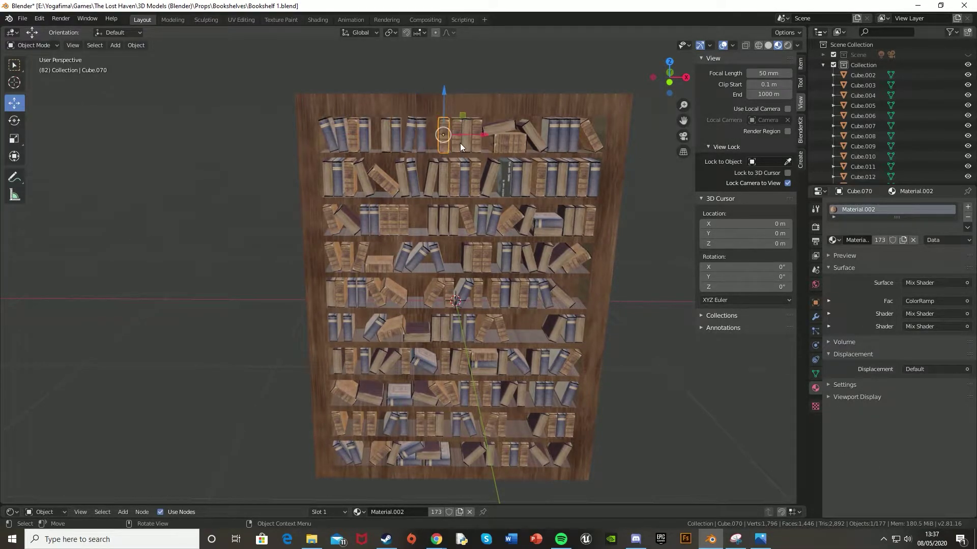
left_click(468, 144)
mouse_move(473, 181)
middle_mouse_down()
mouse_move(439, 166)
mouse_move(467, 166)
middle_mouse_up()
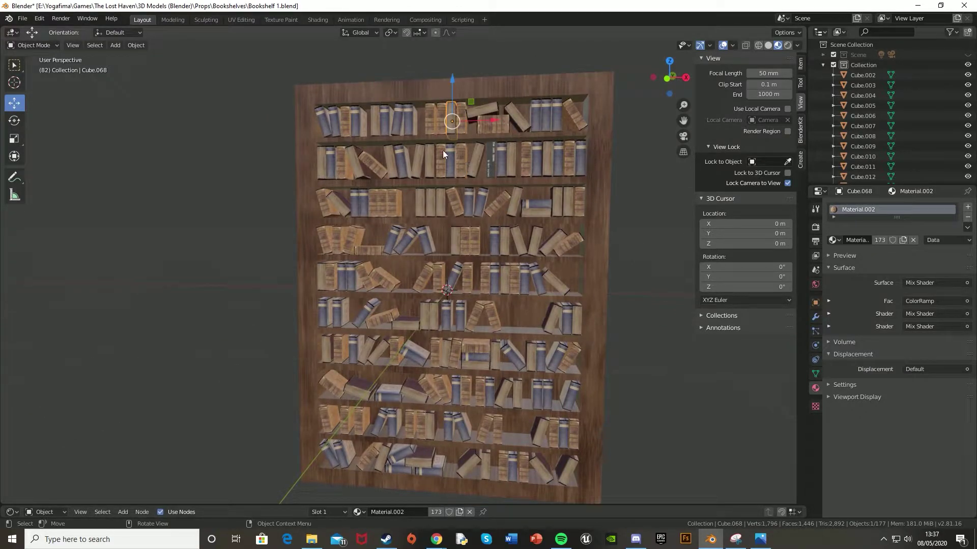
mouse_move(481, 230)
middle_mouse_down()
mouse_move(397, 239)
mouse_move(475, 239)
mouse_move(469, 215)
middle_mouse_up()
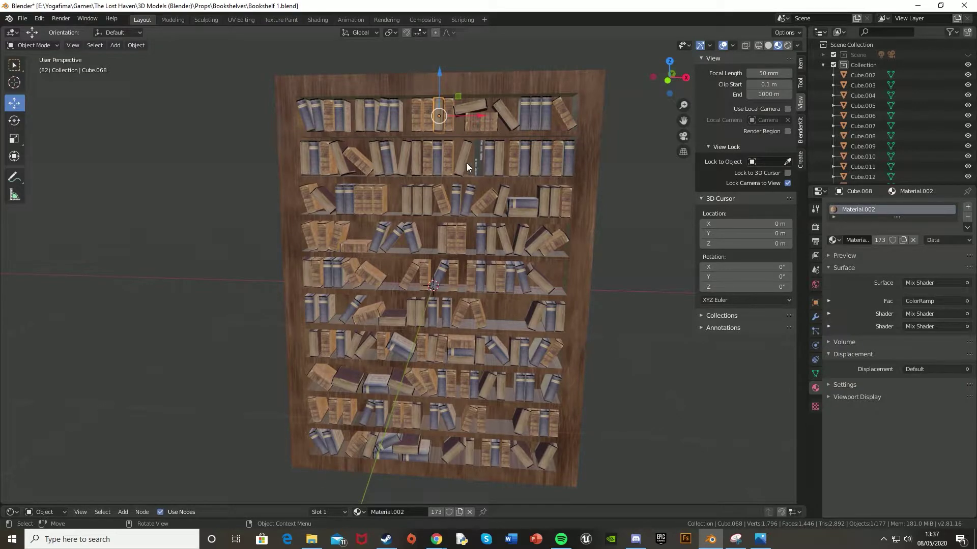
mouse_move(466, 163)
middle_mouse_down()
mouse_move(427, 154)
mouse_move(472, 164)
middle_mouse_up()
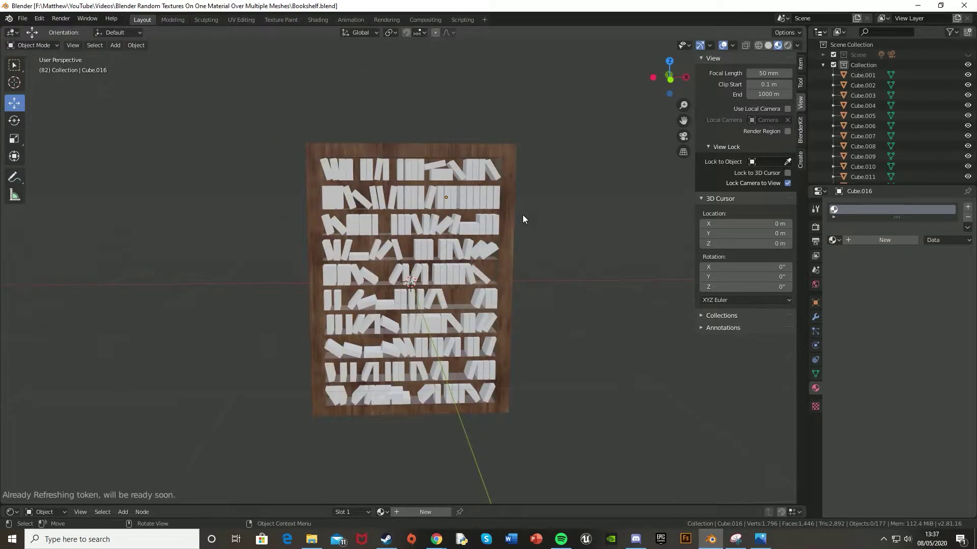
Step: Select all the untextured book objects, from Cube.001 through Cube.174, leaving out the bookshelf frame
scroll(523, 214, "up", 2)
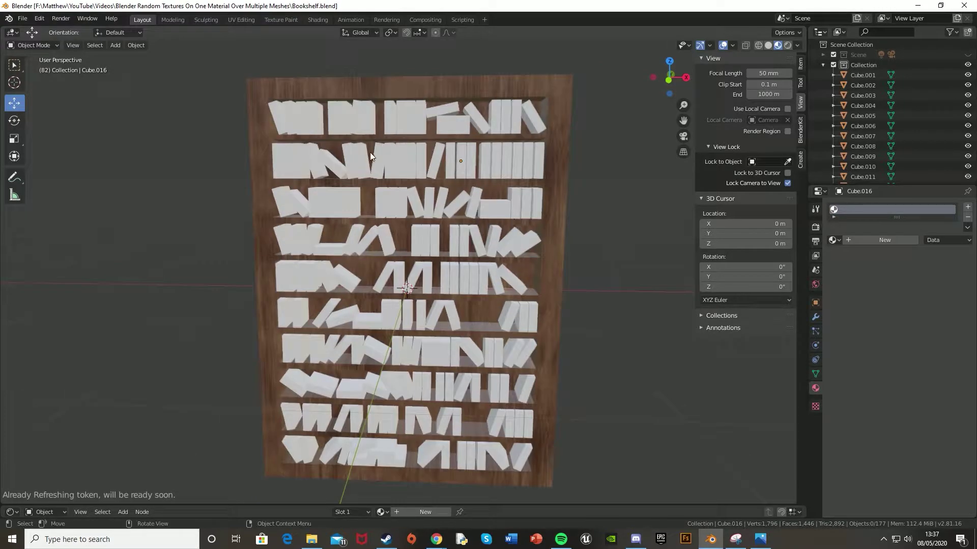
middle_click_drag(369, 151, 379, 156)
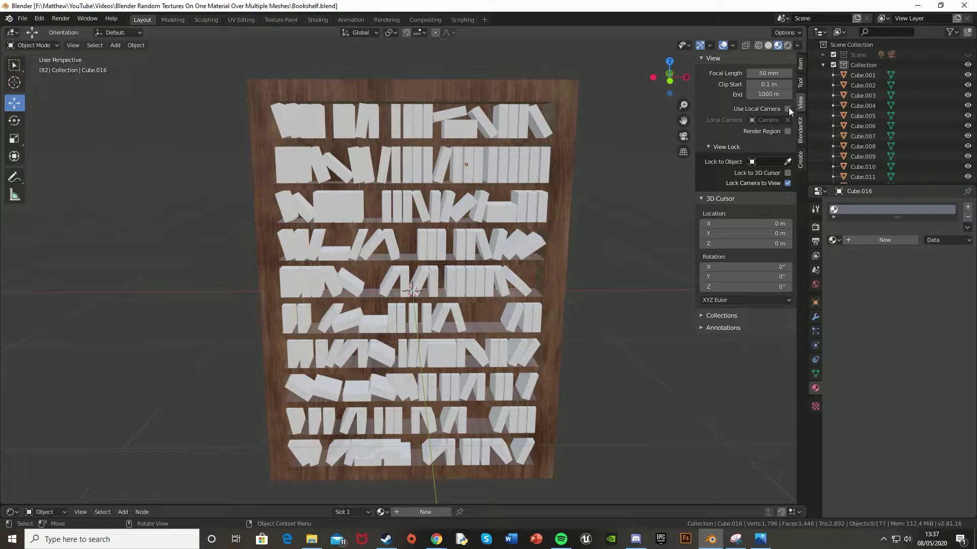
left_click(875, 77)
scroll(870, 99, "down", 20)
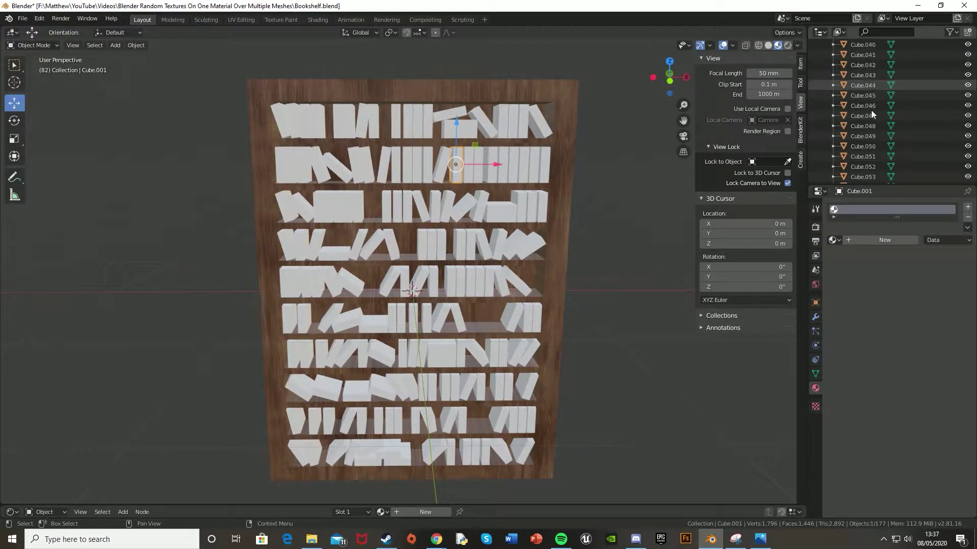
scroll(871, 112, "down", 16)
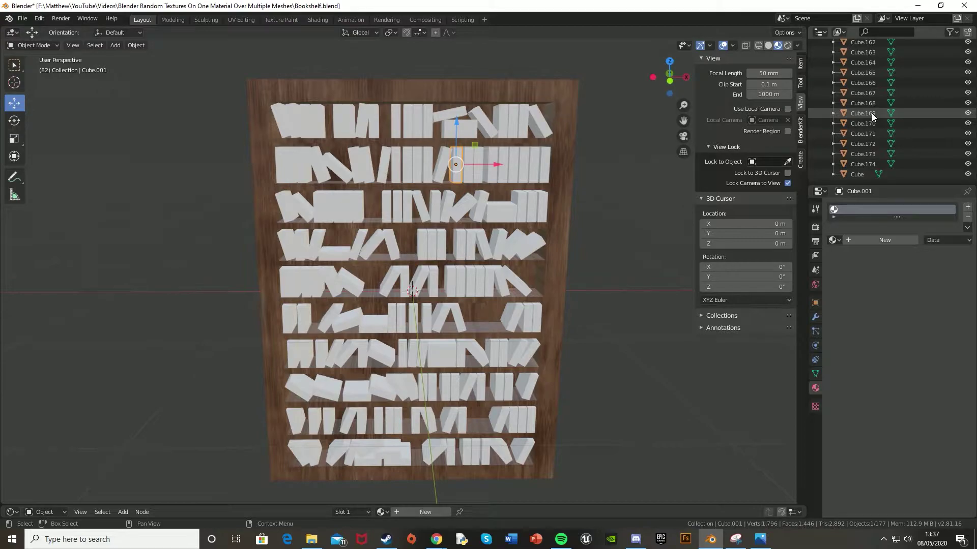
left_click(869, 163, "shift")
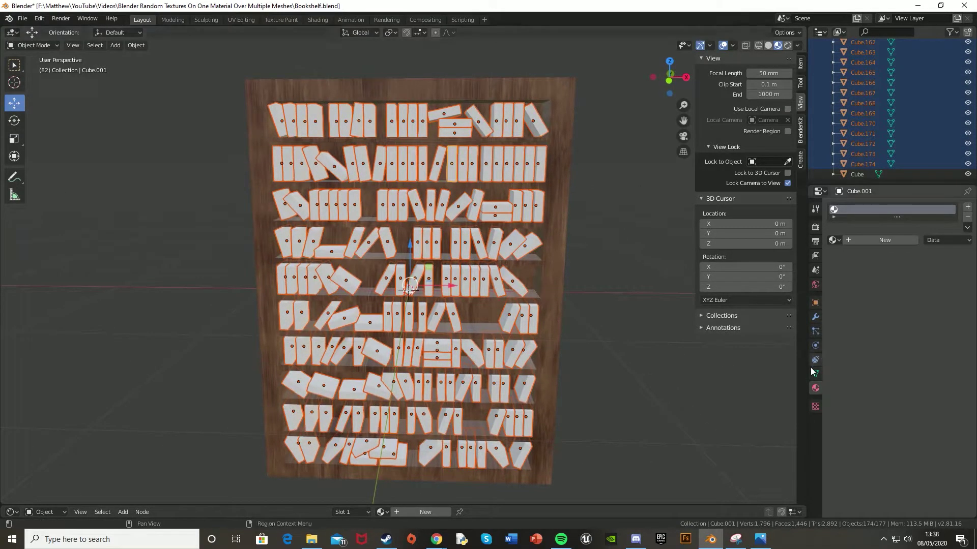
Step: Create a new material on the active book and link it to all the selected books
left_click(870, 239)
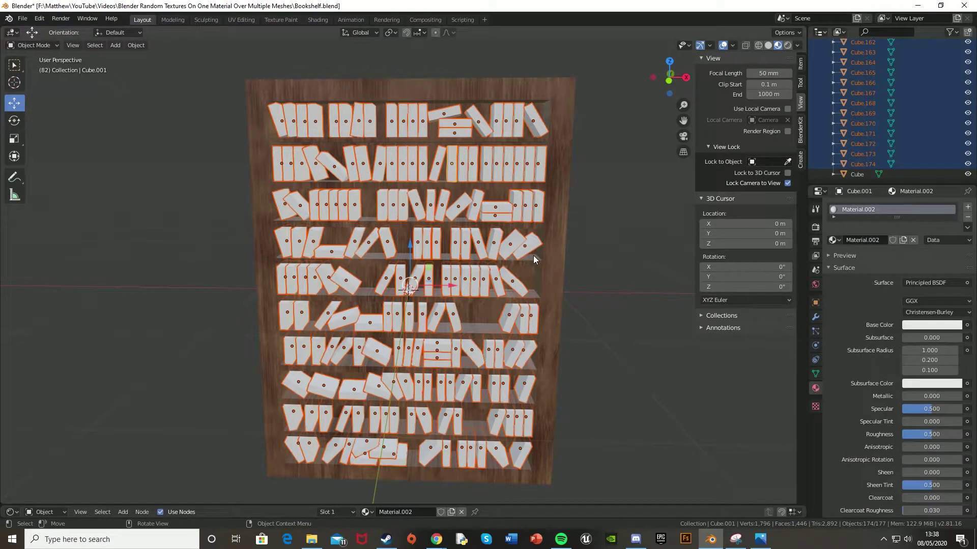
key("ctrl")
key("ctrl+l")
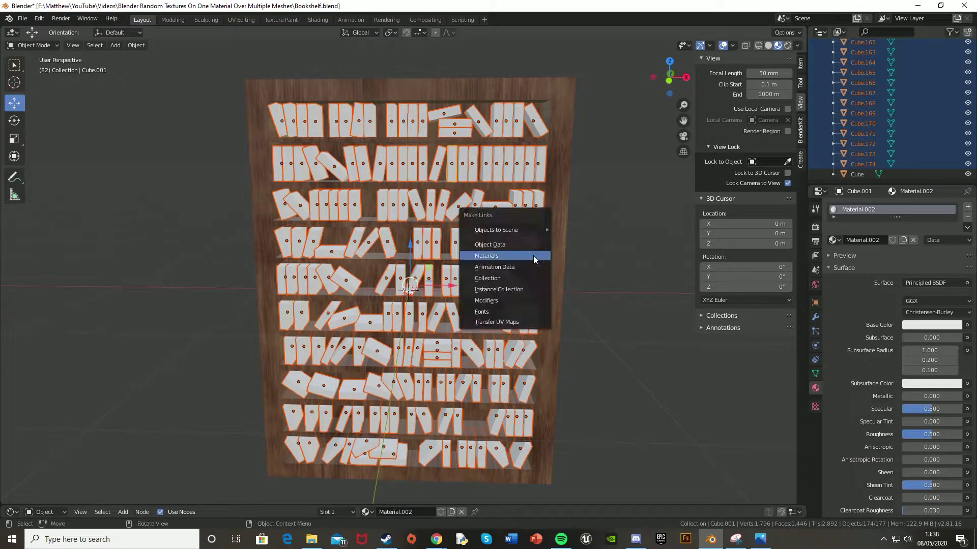
left_click(533, 255)
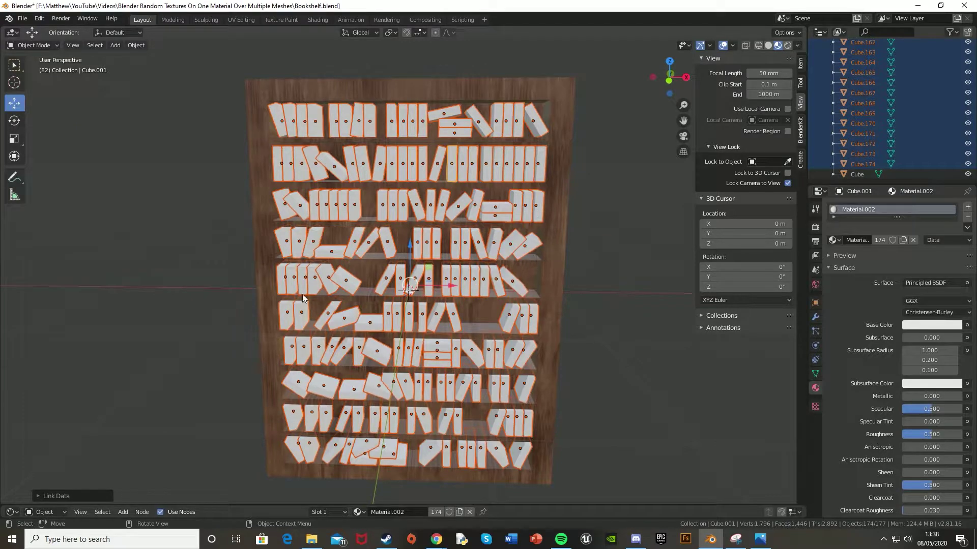
Step: Select a single book on the top shelf and switch to the Shading workspace to edit its shared material
mouse_move(521, 228)
middle_mouse_down()
mouse_move(475, 214)
mouse_move(527, 220)
middle_mouse_up()
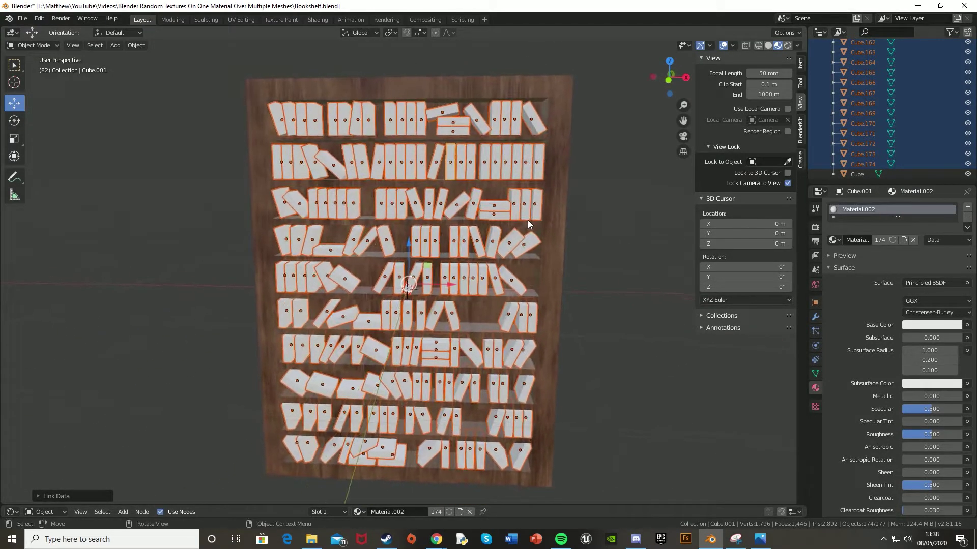
left_click(293, 119)
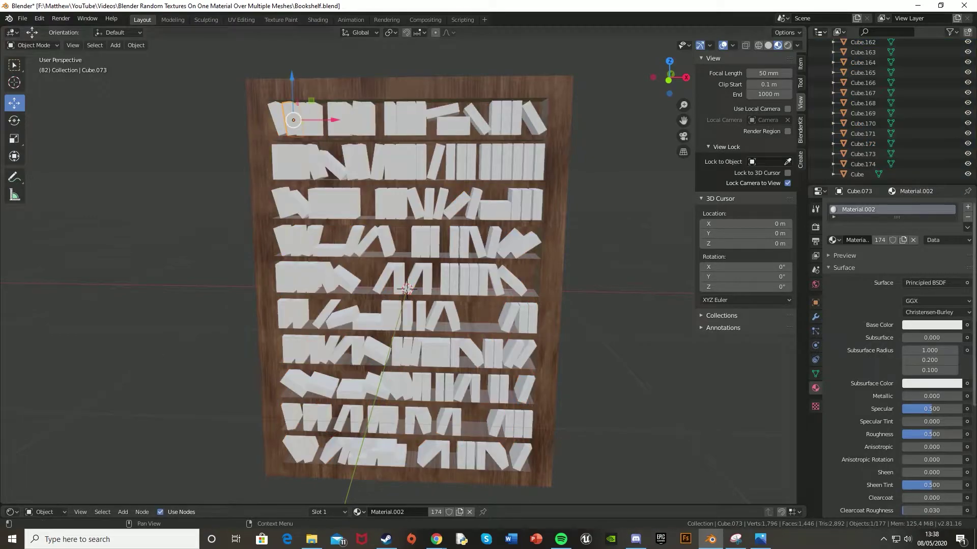
left_click(493, 166)
left_click(314, 120)
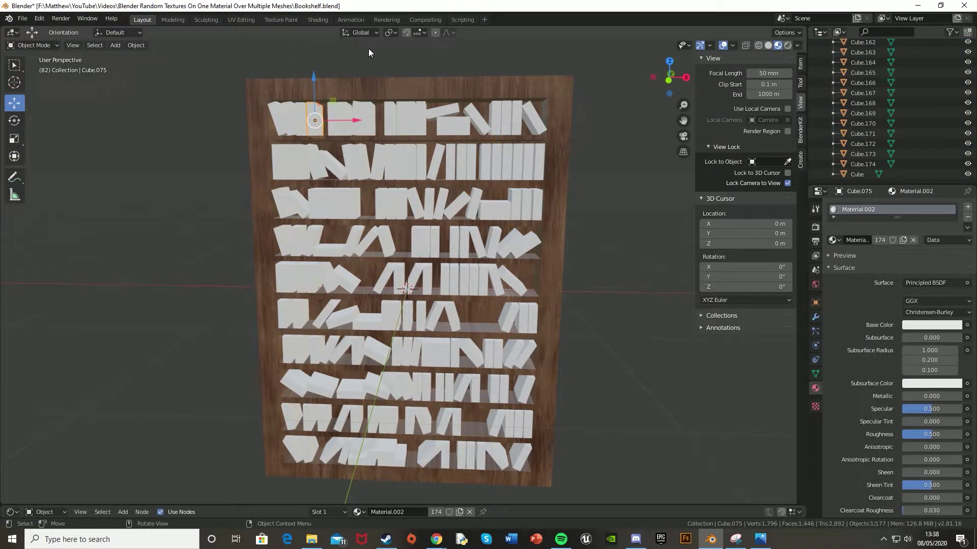
left_click(321, 19)
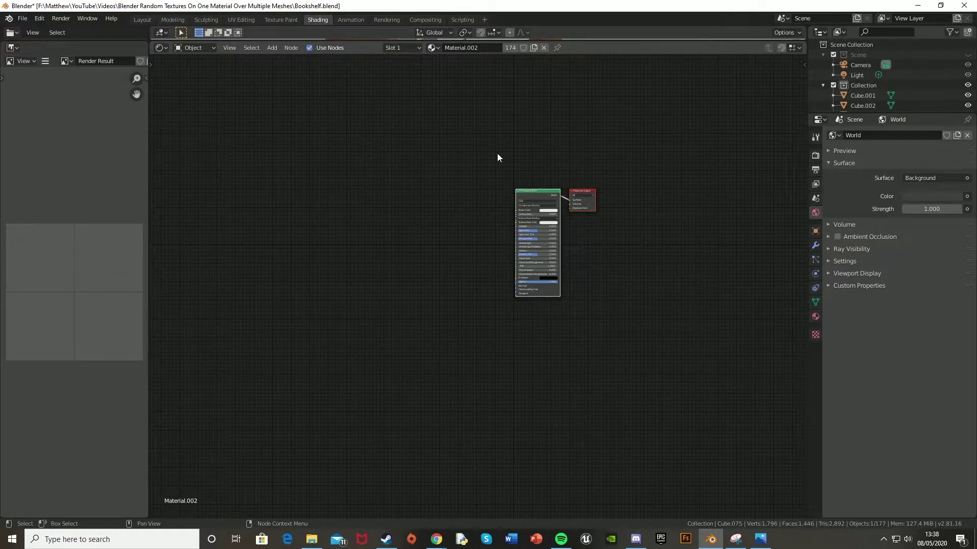
Step: Delete the Principled BSDF node from the books' material, keeping only the Material Output
scroll(462, 130, "up", 2)
scroll(559, 148, "up", 2)
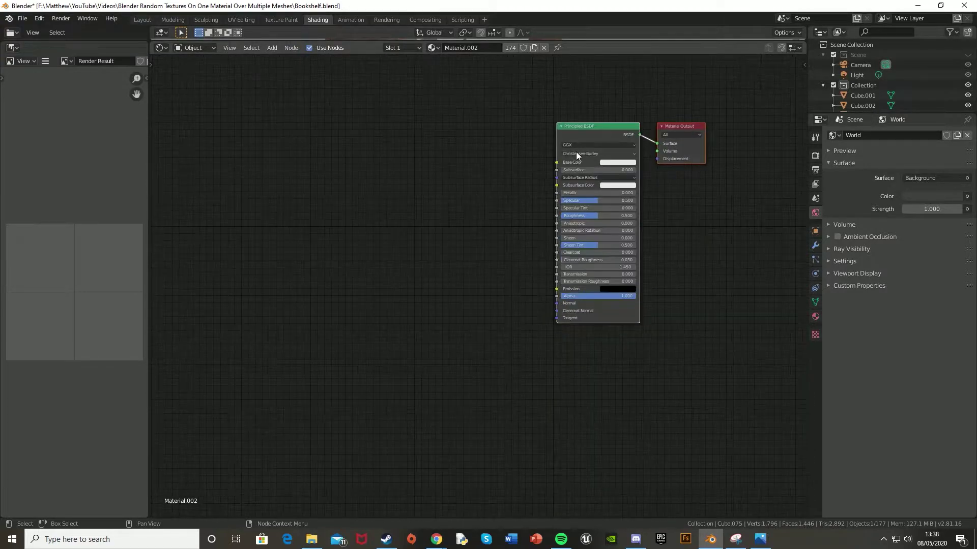
middle_click_drag(576, 153, 475, 205)
left_click_drag(447, 174, 542, 248)
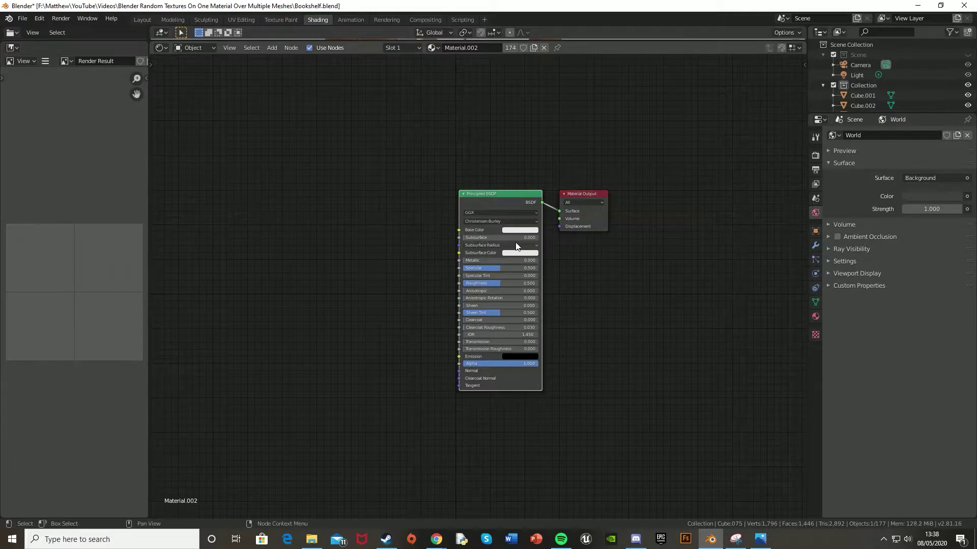
key("x")
middle_click_drag(473, 252, 574, 250)
Step: Add a Texture Coordinate node well ahead of the Material Output in the node graph
right_click(218, 238)
key("shift+a")
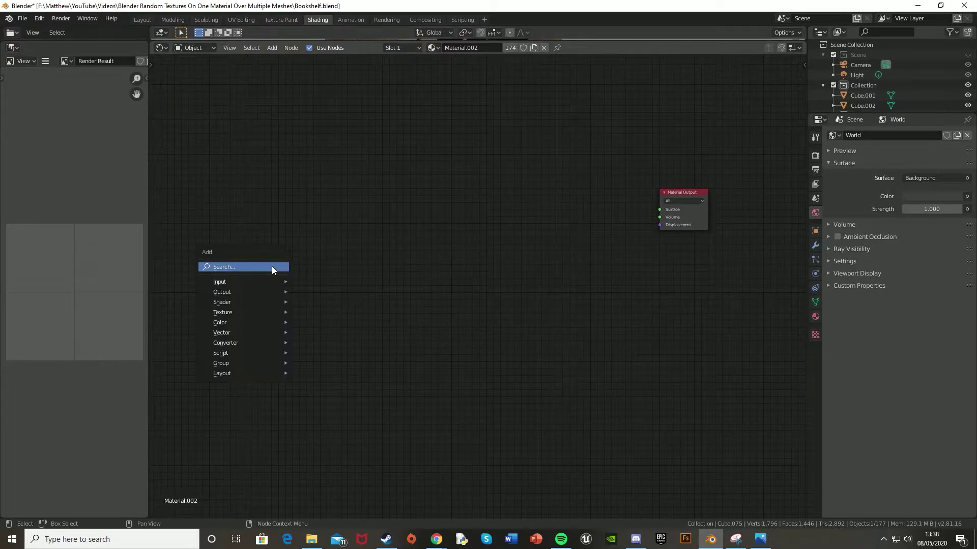
left_click(272, 266)
type("textu")
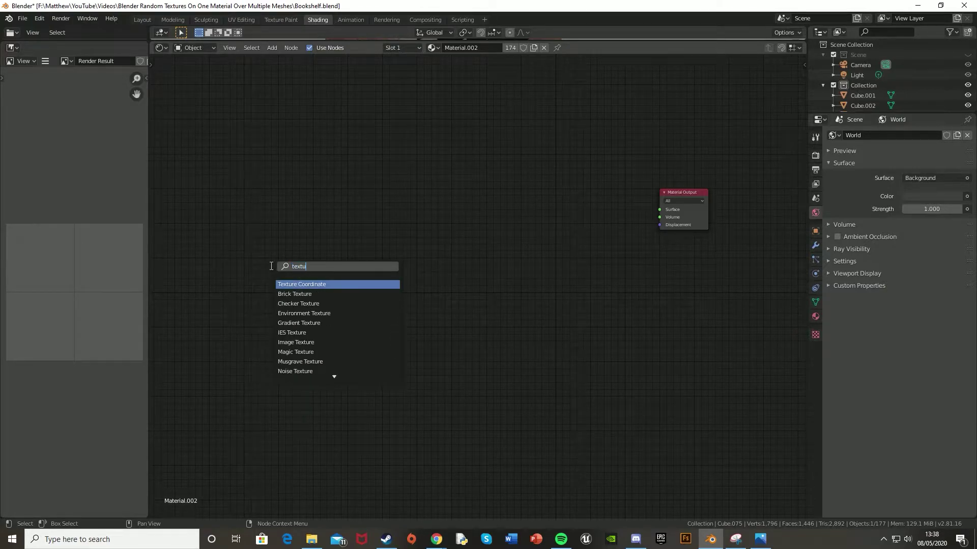
key("Return")
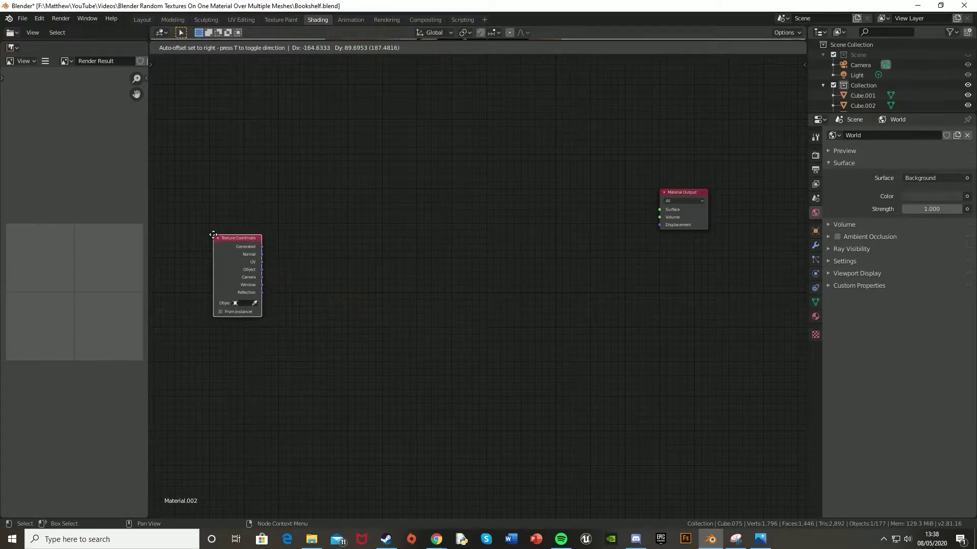
left_click(211, 225)
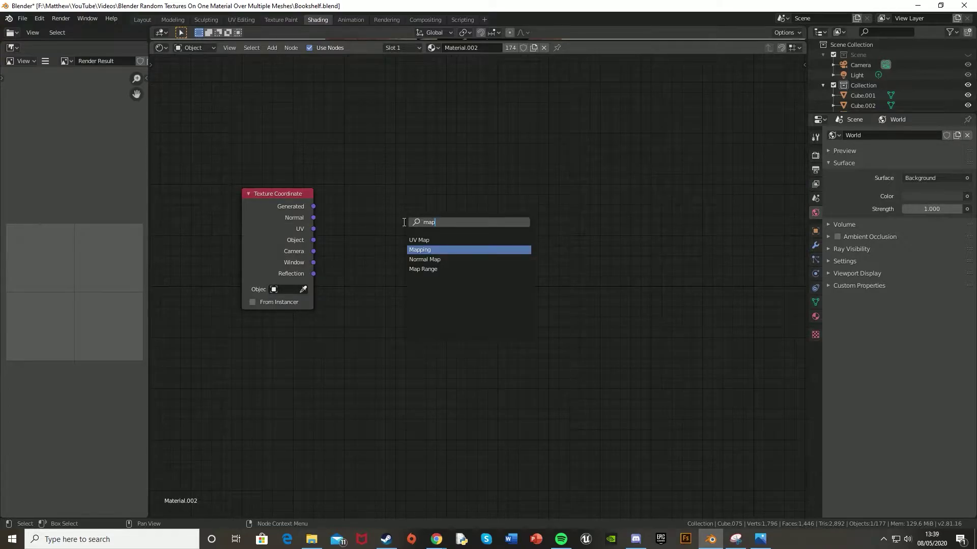
Step: Add a Mapping node beside the Texture Coordinate node and feed its Vector input from the UV output
key("Return")
left_click(390, 178)
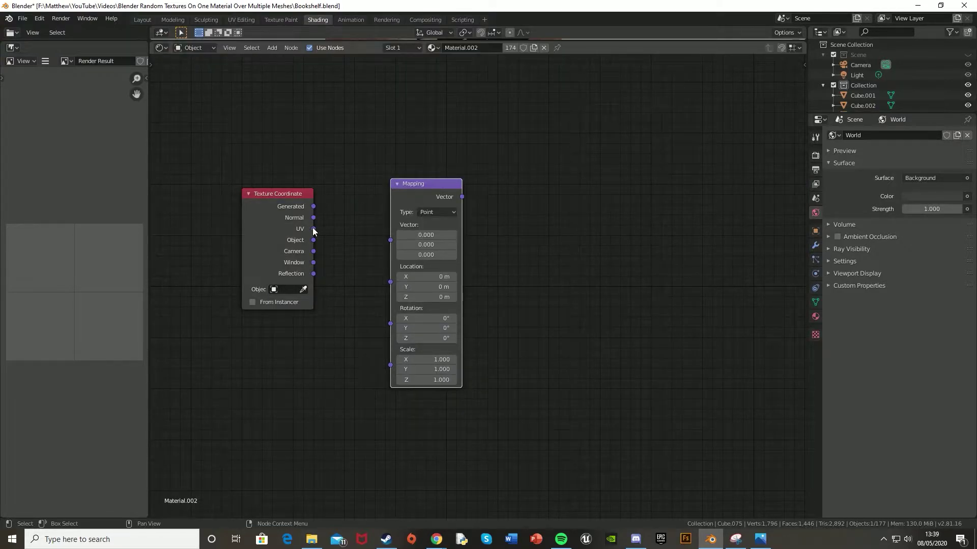
left_click_drag(313, 230, 391, 240)
left_click_drag(422, 185, 391, 189)
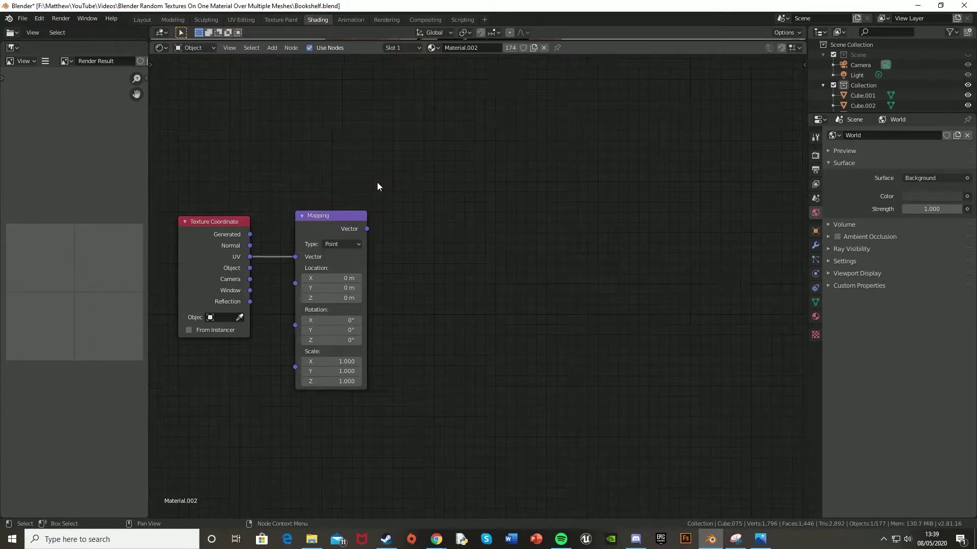
key("Home")
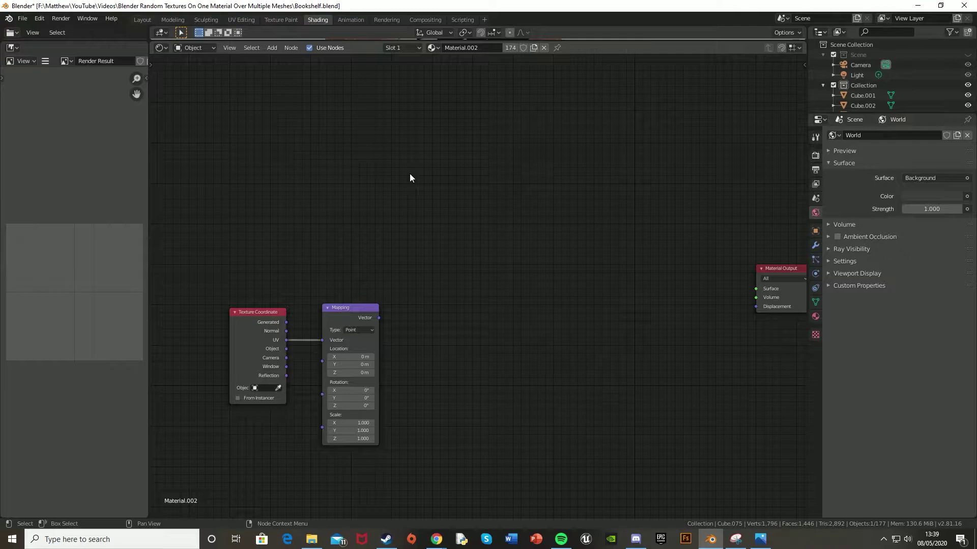
Step: Add an Image Texture node above the Mapping node and open its image file selection
key("shift+a")
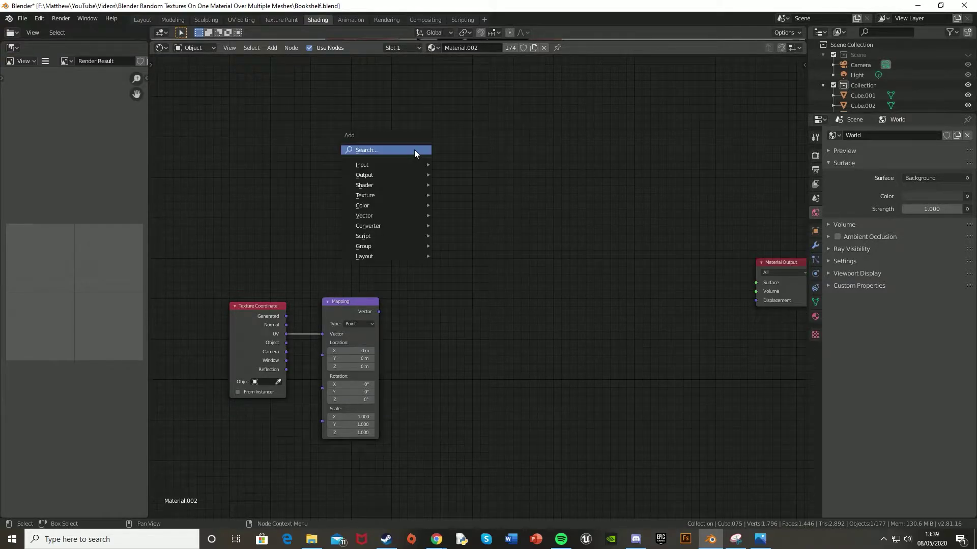
left_click(414, 150)
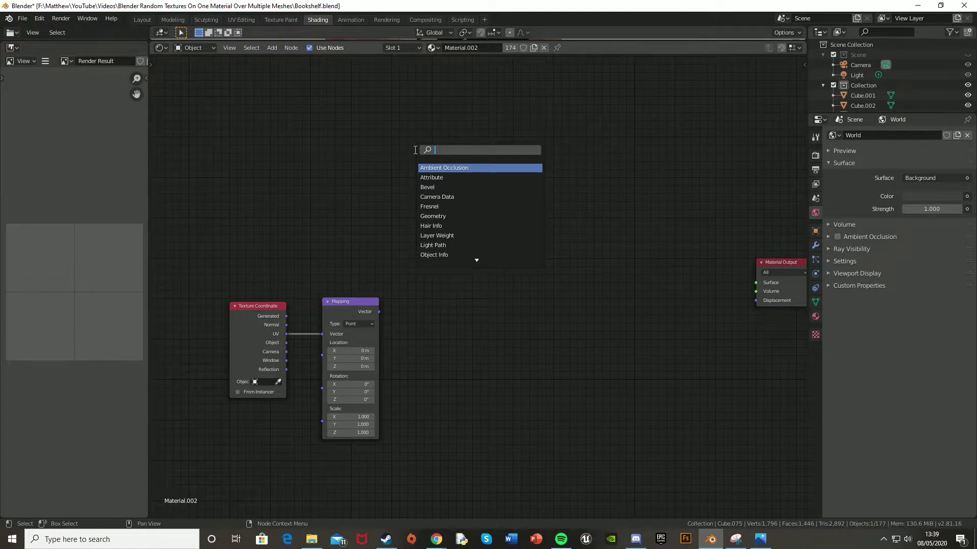
type("ima")
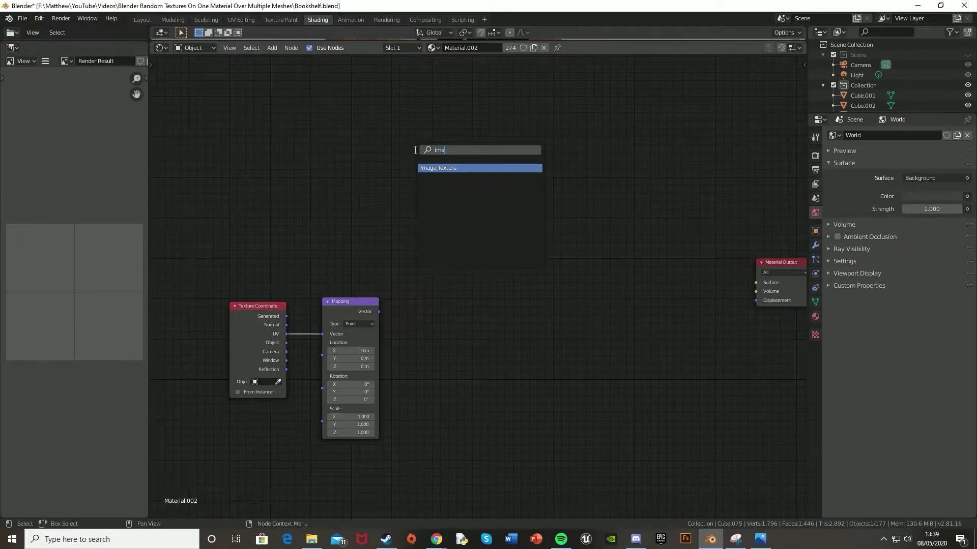
type("ge")
key("Return")
left_click(414, 149)
left_click(487, 186)
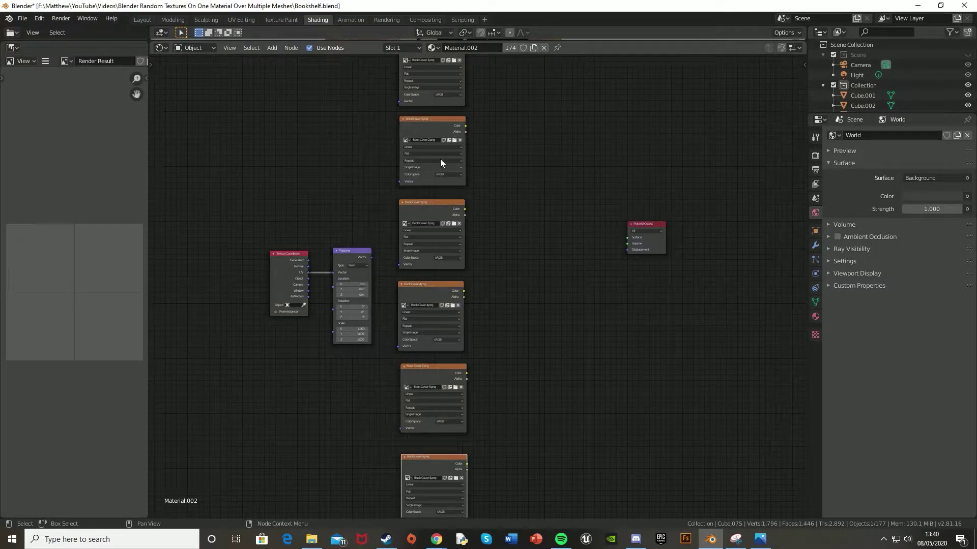
Step: Connect the Mapping node's Vector output to the Vector input of the Book Cover 1.png image texture
scroll(440, 160, "up", 3, "shift")
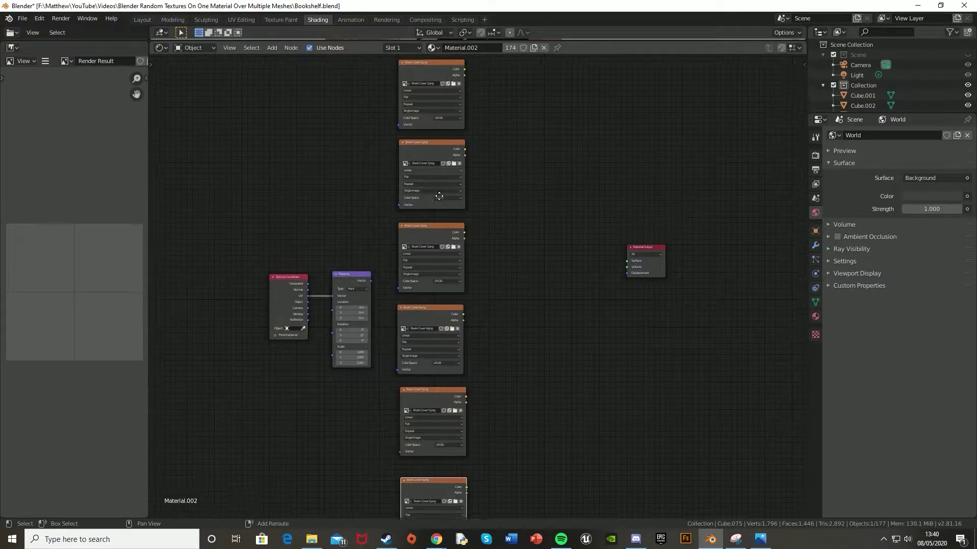
scroll(427, 151, "up", 4)
scroll(425, 225, "up", 3)
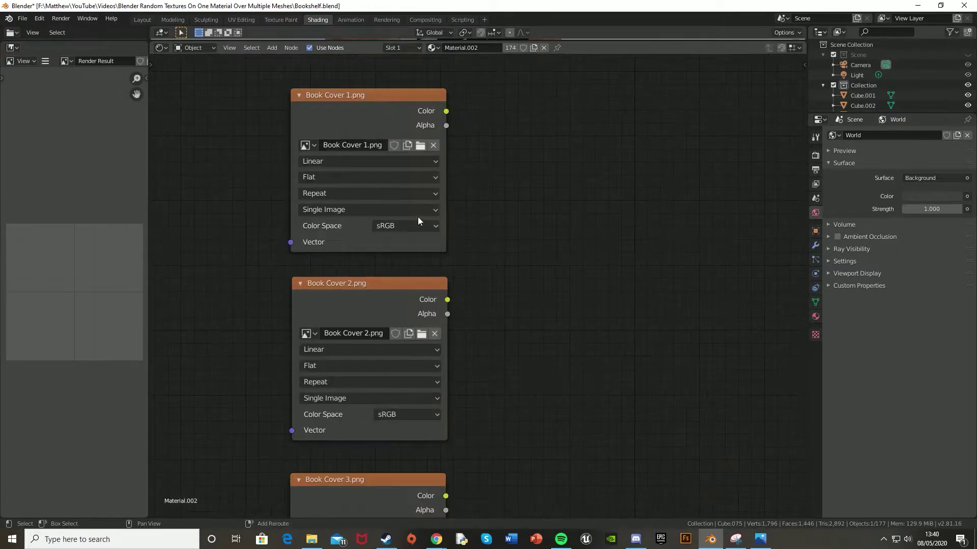
middle_click_drag(417, 217, 441, 233)
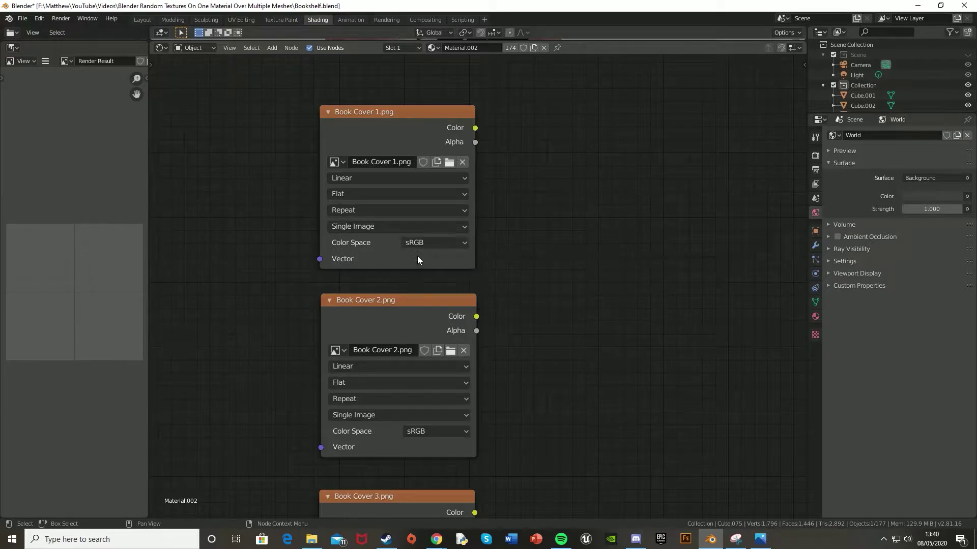
key("Home")
left_click_drag(342, 384, 383, 153)
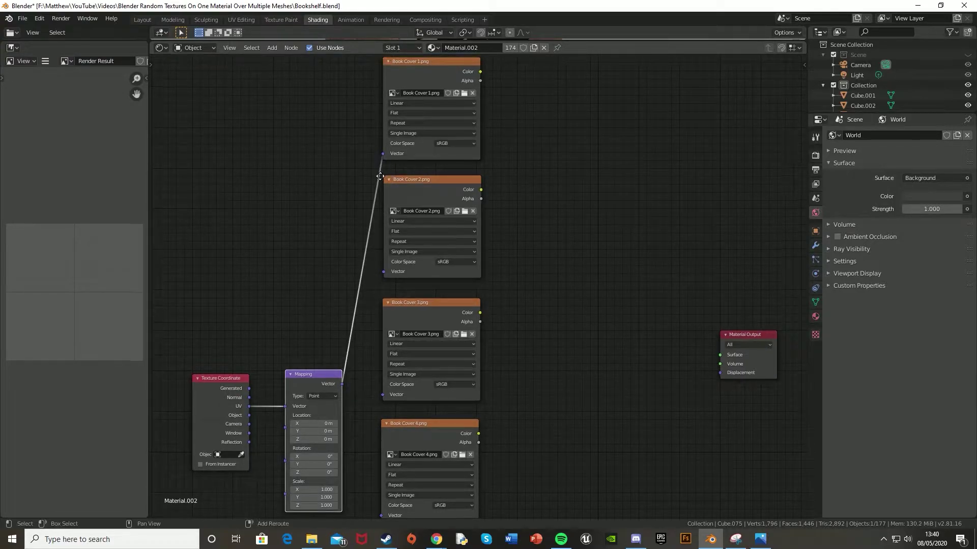
Step: Connect the Mapping node's Vector output to the Vector inputs of the Book Cover 2.png to Book Cover 6.png image textures
middle_click_drag(378, 184, 371, 146)
left_click_drag(335, 342, 335, 342)
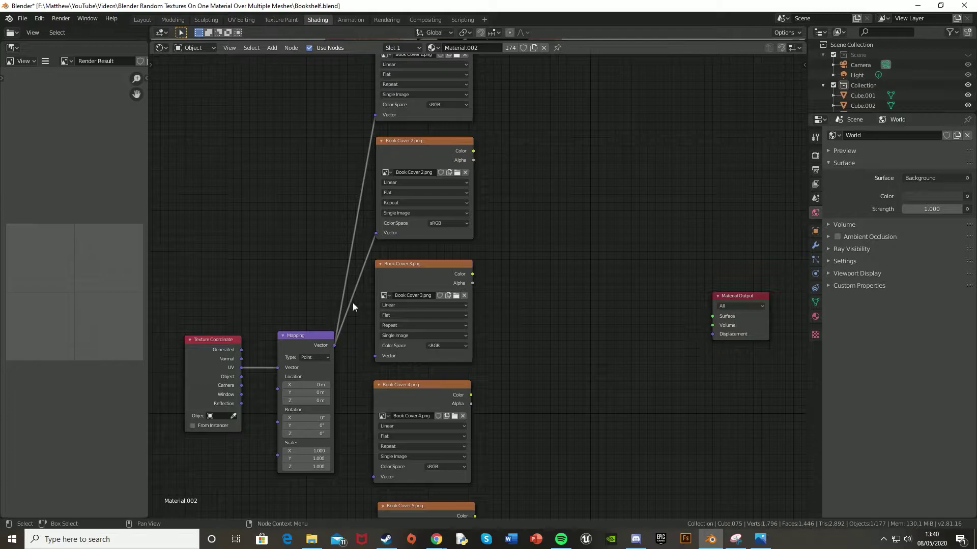
scroll(433, 183, "down", 3)
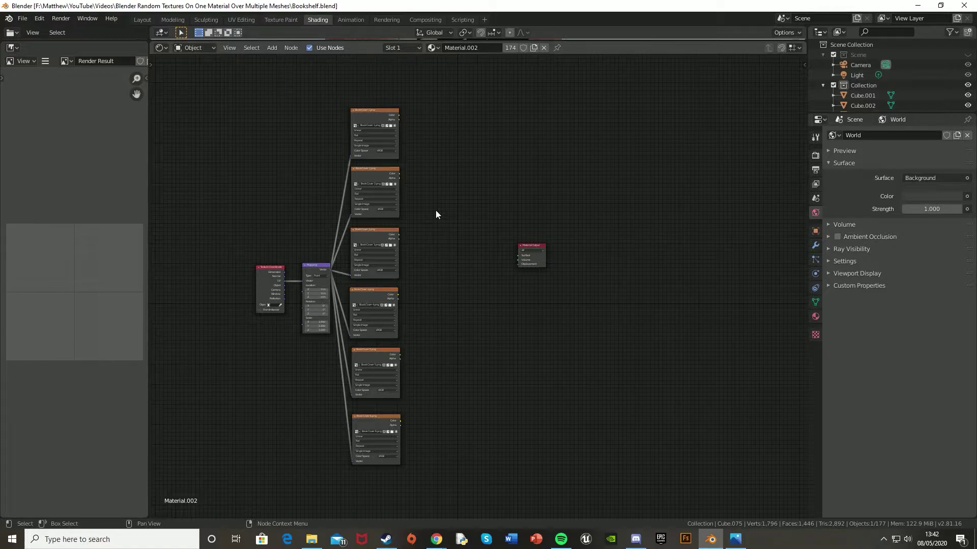
Step: Add a Translucent BSDF node in the empty space beyond the lower image textures
middle_click_drag(444, 329, 303, 234)
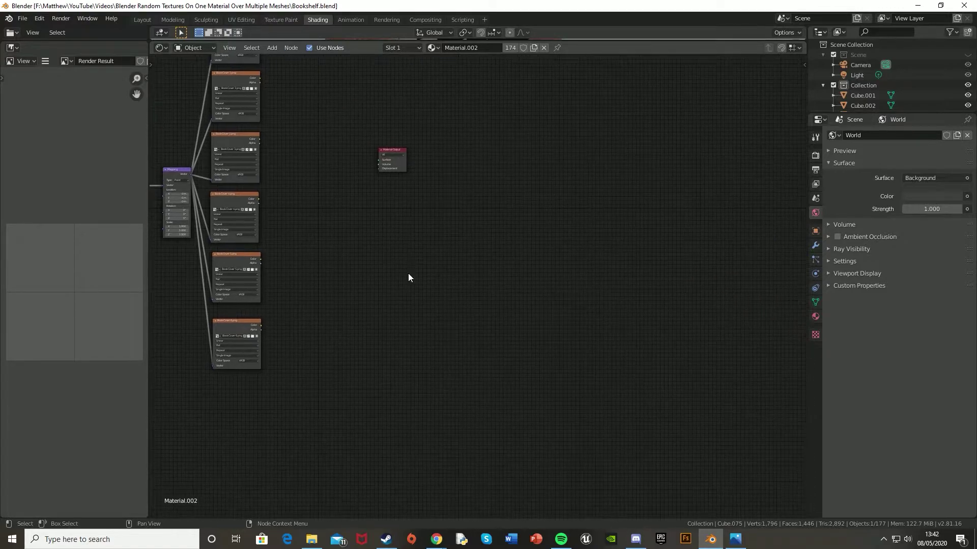
scroll(410, 279, "up", 4)
middle_click_drag(402, 282, 486, 284)
scroll(484, 283, "up", 3)
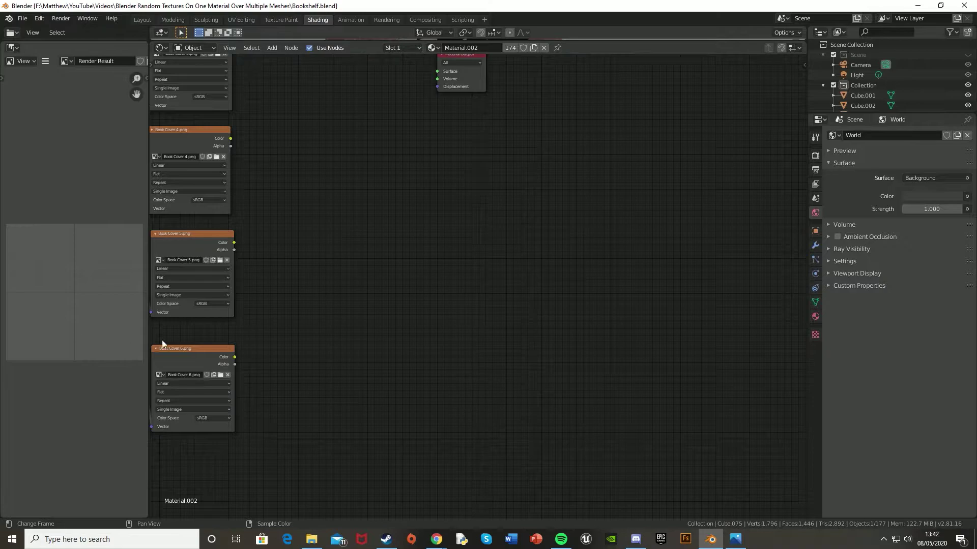
scroll(378, 285, "up", 1)
key("shift+a")
left_click(377, 281)
type("trans")
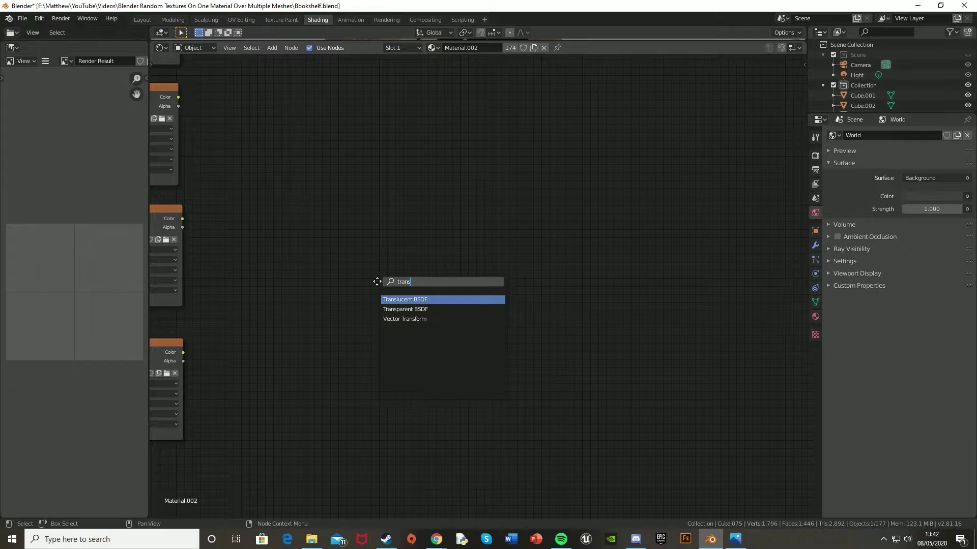
key("Return")
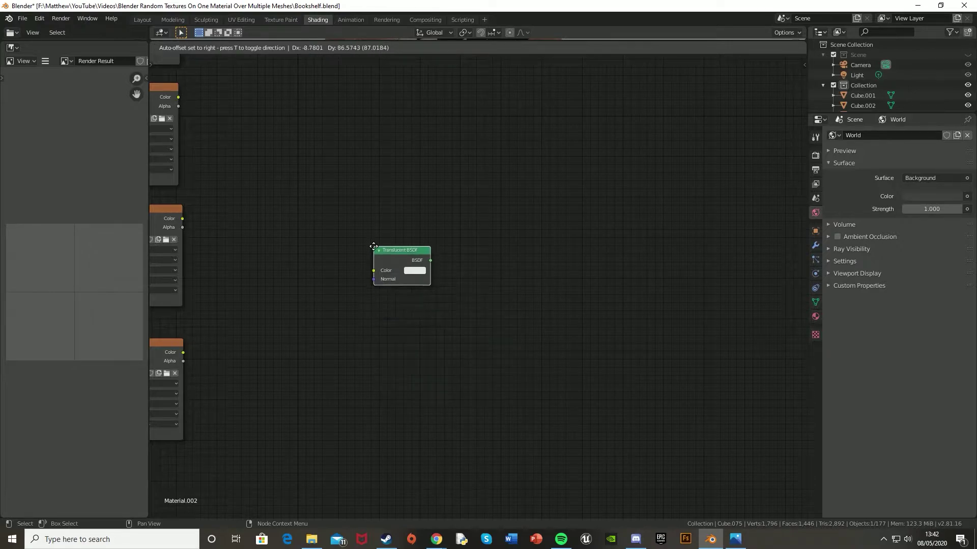
left_click(379, 243)
Step: Add a Diffuse BSDF node directly below the other BSDF node
key("shift+a")
left_click(402, 357)
type("diffu")
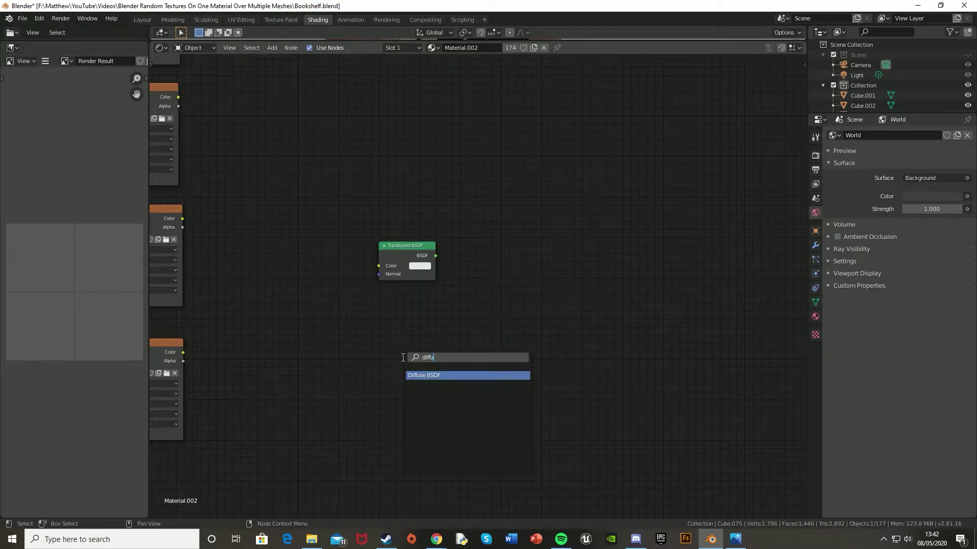
key("Return")
left_click(380, 321)
Step: Add a Mix Shader node beyond the two BSDF nodes
scroll(450, 255, "up", 2)
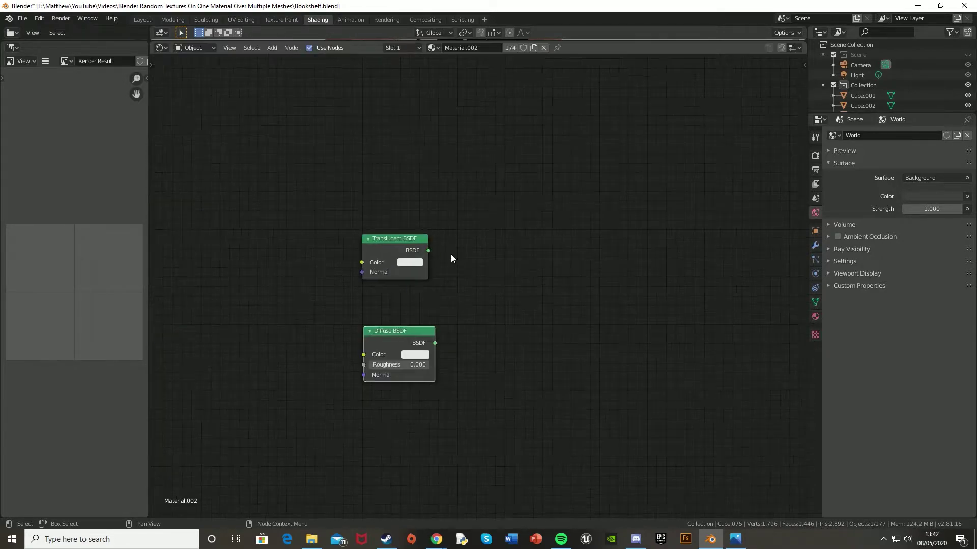
key("shift+a")
left_click(500, 298)
type("mix s")
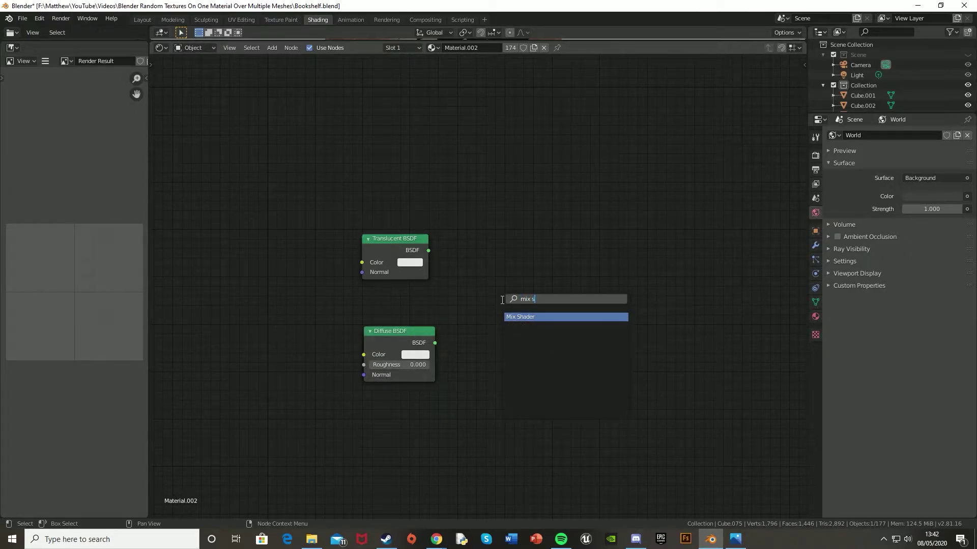
key("Return")
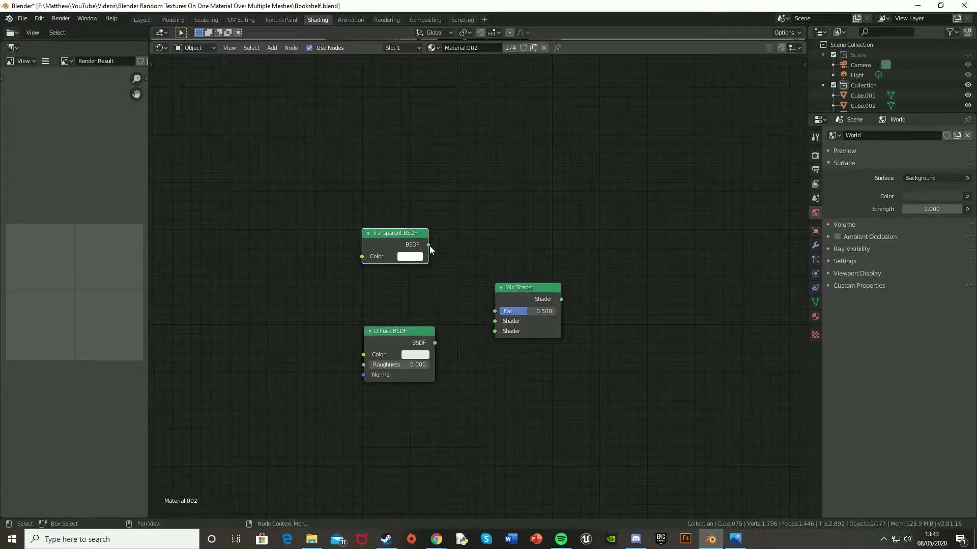
Step: Connect the Transparent BSDF to the Mix Shader's first Shader input and the Diffuse BSDF to its second, moving the Transparent BSDF closer to the Diffuse BSDF
left_click_drag(428, 245, 494, 321)
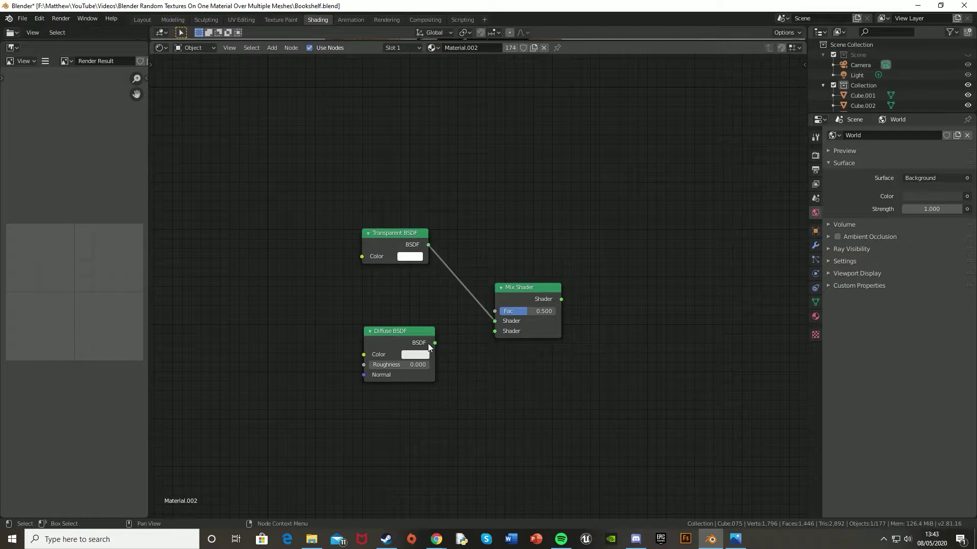
left_click_drag(435, 343, 494, 331)
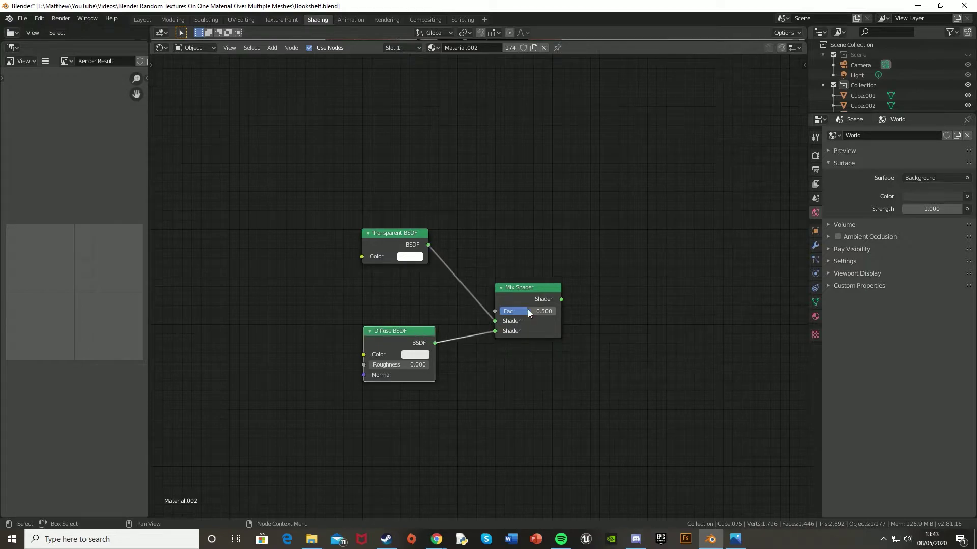
left_click_drag(395, 235, 400, 274)
Step: Combine the Transparent BSDF, Diffuse BSDF and Mix Shader nodes into one node group
middle_click_drag(529, 326, 474, 314)
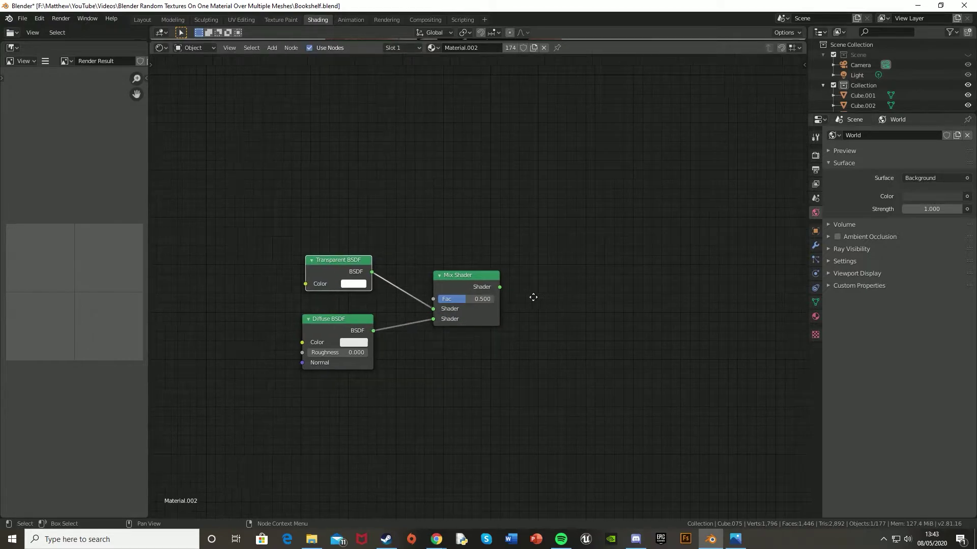
middle_click_drag(521, 294, 548, 292)
left_click_drag(294, 226, 572, 408)
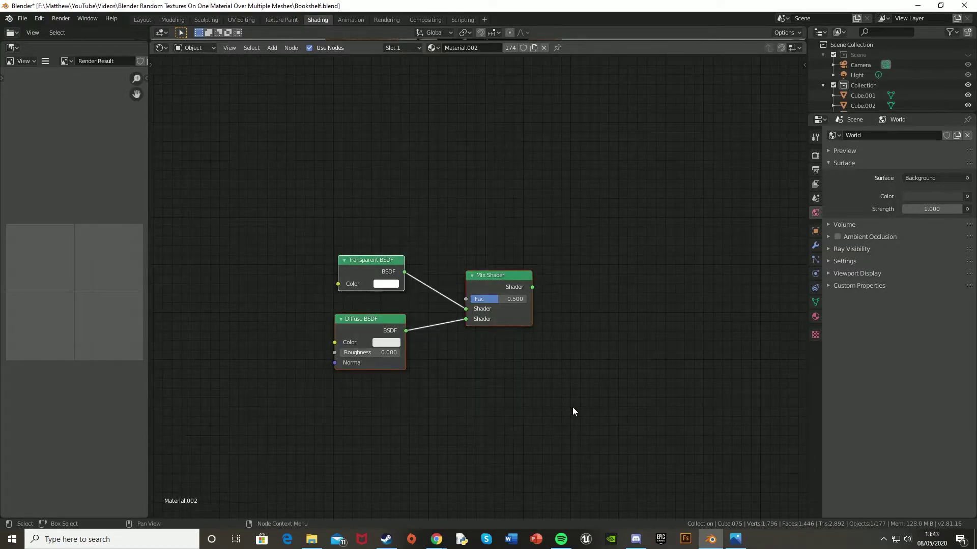
key("ctrl+g")
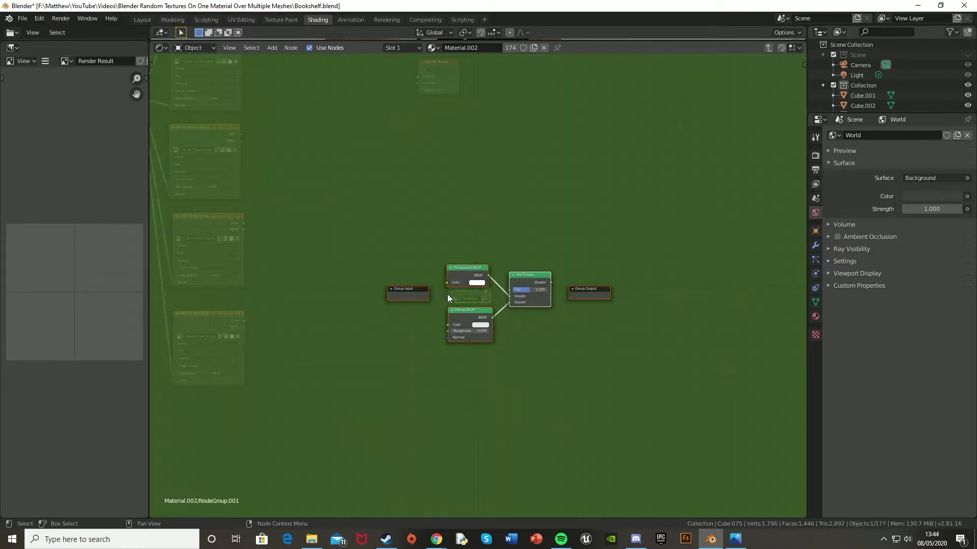
Step: Wire the Group Input to the Diffuse BSDF's Color and the Mix Shader's Fac, link the Mix Shader to the Group Output, and exit the group
scroll(478, 304, "up", 2)
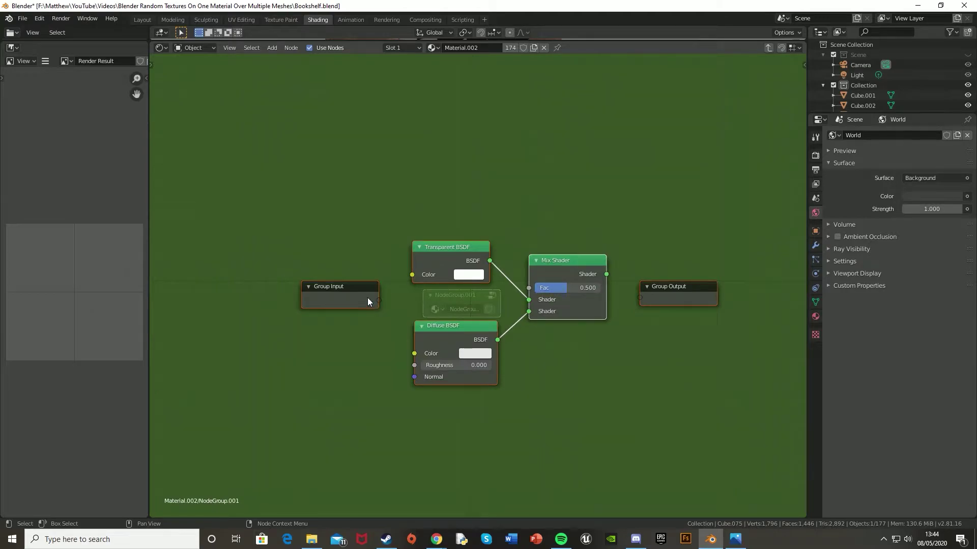
left_click_drag(378, 300, 411, 353)
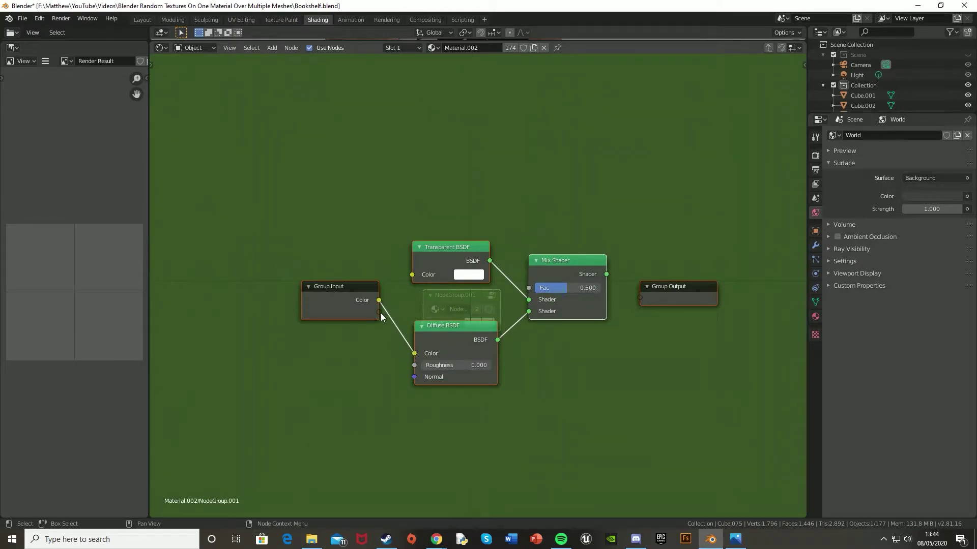
left_click_drag(378, 312, 529, 289)
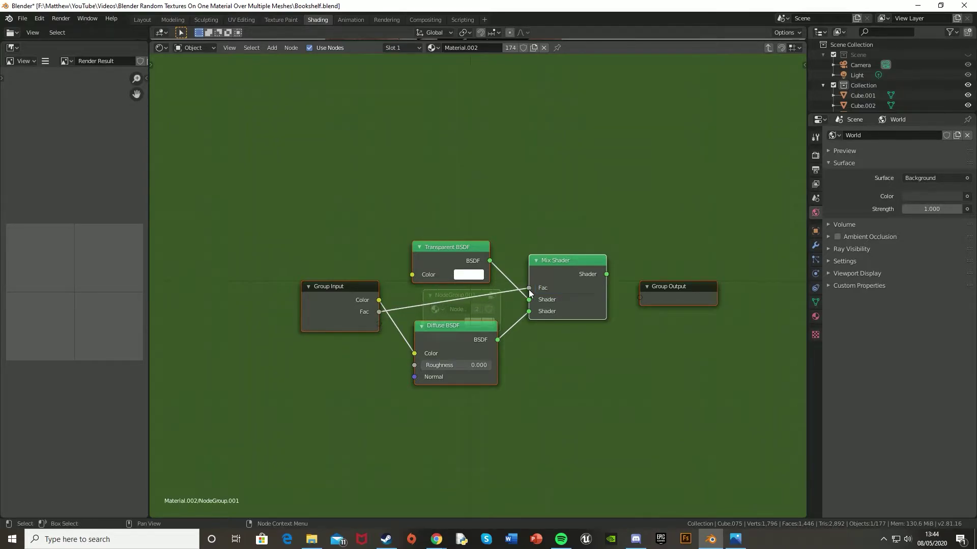
left_click_drag(606, 275, 642, 297)
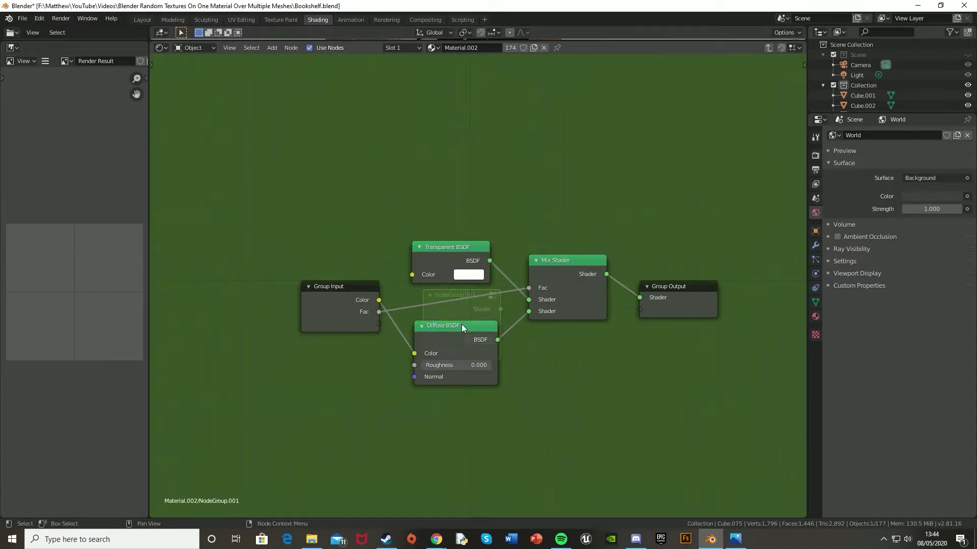
key("Tab")
Step: Move the node group up beside the Book Cover 1.png image texture
scroll(447, 311, "down", 5)
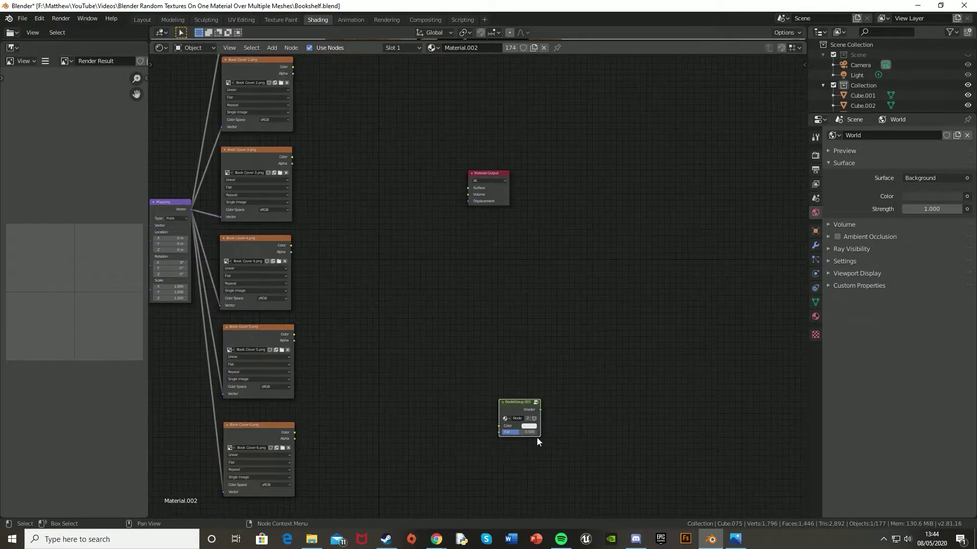
key("g")
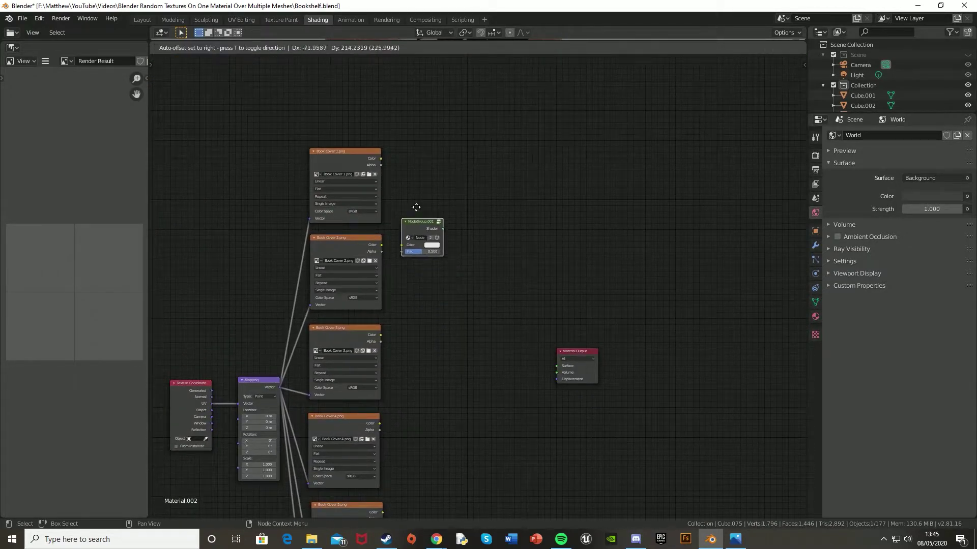
left_click(410, 119)
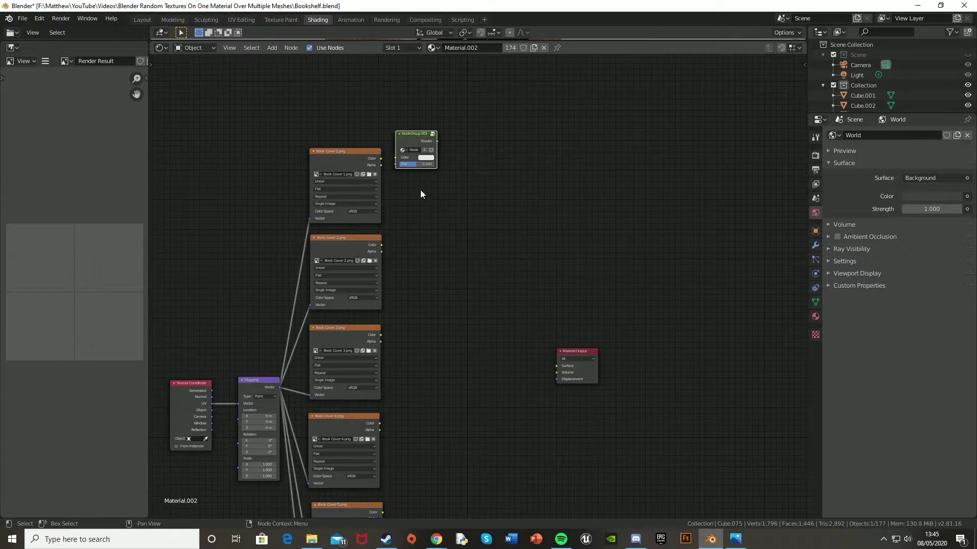
Step: Duplicate the node group so that each of the six image textures has its own copy beside it
key("shift+d")
left_click(409, 201)
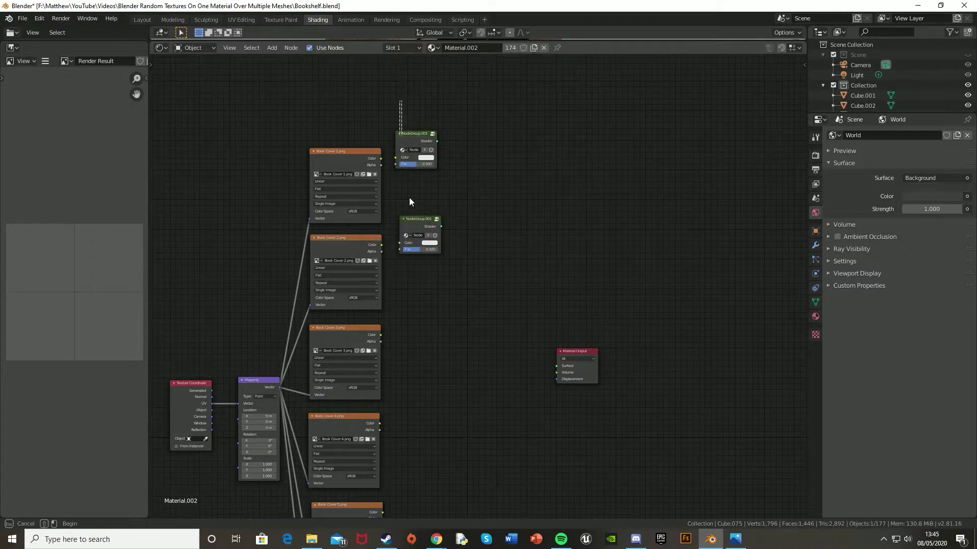
key("shift+d")
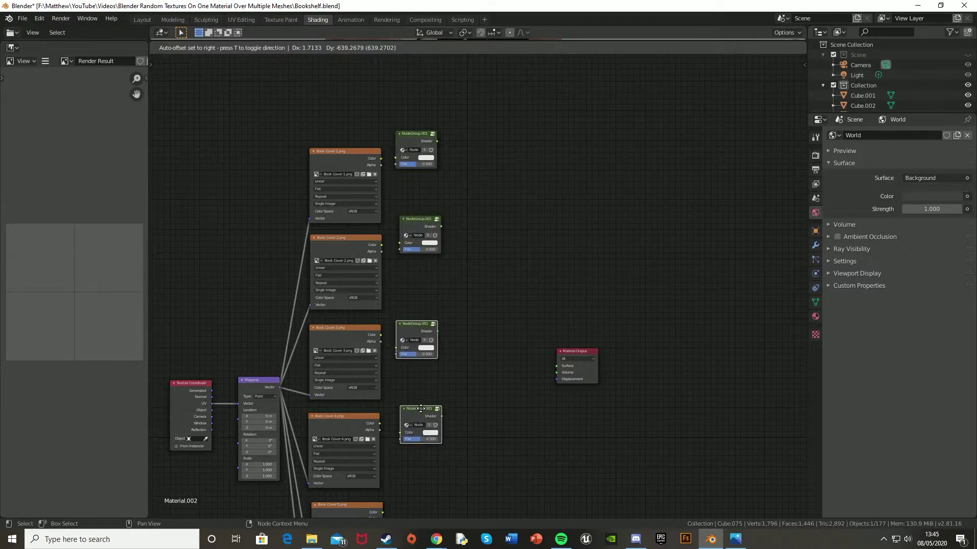
left_click(424, 395)
middle_click_drag(489, 415, 492, 295)
middle_click_drag(460, 386, 474, 220)
Step: Connect each image texture's Color and Alpha outputs to the Color and Fac inputs of the node group beside it
middle_click_drag(489, 182, 491, 371)
scroll(483, 351, "down", 4)
middle_click_drag(431, 148, 438, 309)
scroll(432, 307, "up", 10)
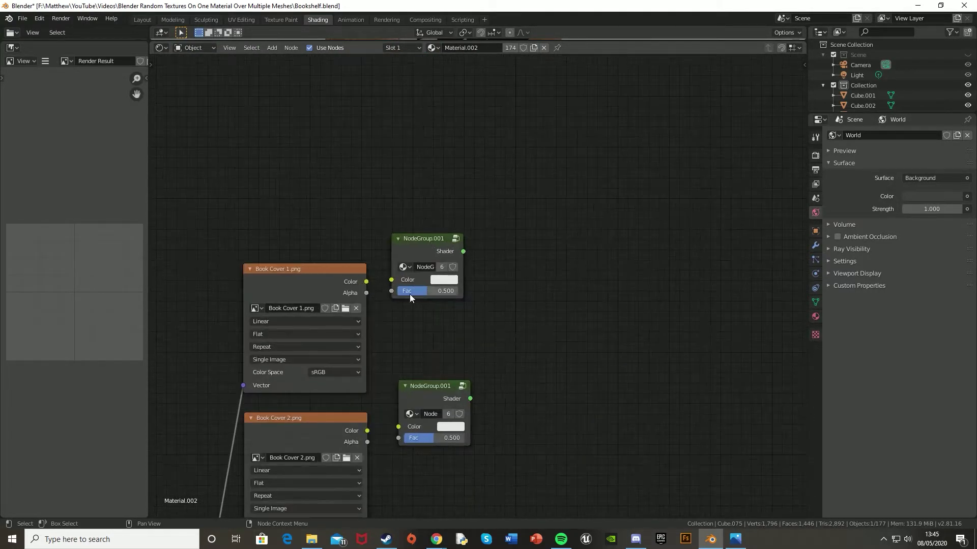
middle_click_drag(377, 319, 438, 306)
left_click_drag(427, 270, 453, 278)
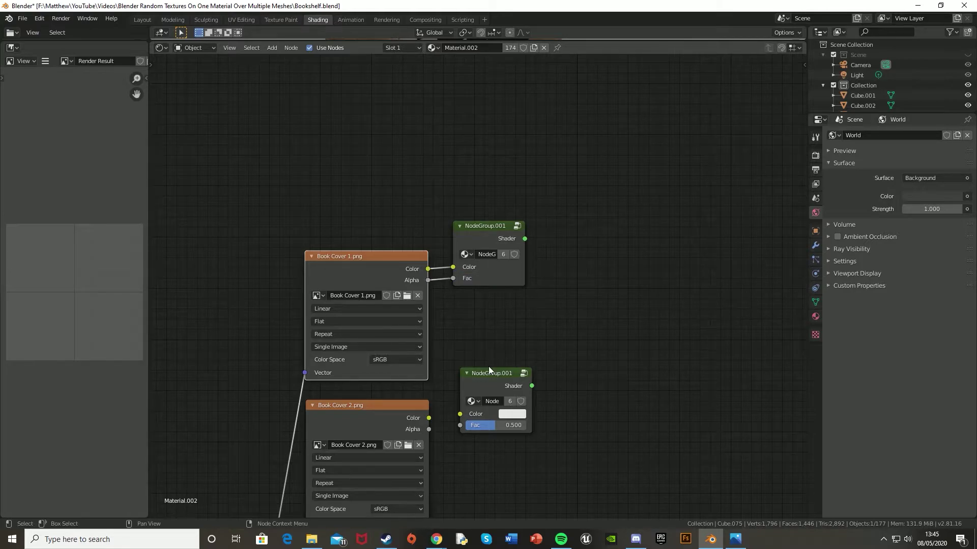
left_click_drag(428, 418, 459, 414)
left_click_drag(428, 430, 461, 426)
middle_click_drag(468, 427, 483, 193)
left_click_drag(443, 340, 501, 368)
scroll(510, 387, "down", 3, "shift")
Step: Move the Material Output node farther away from the node groups to make room for more nodes
scroll(562, 212, "down", 4)
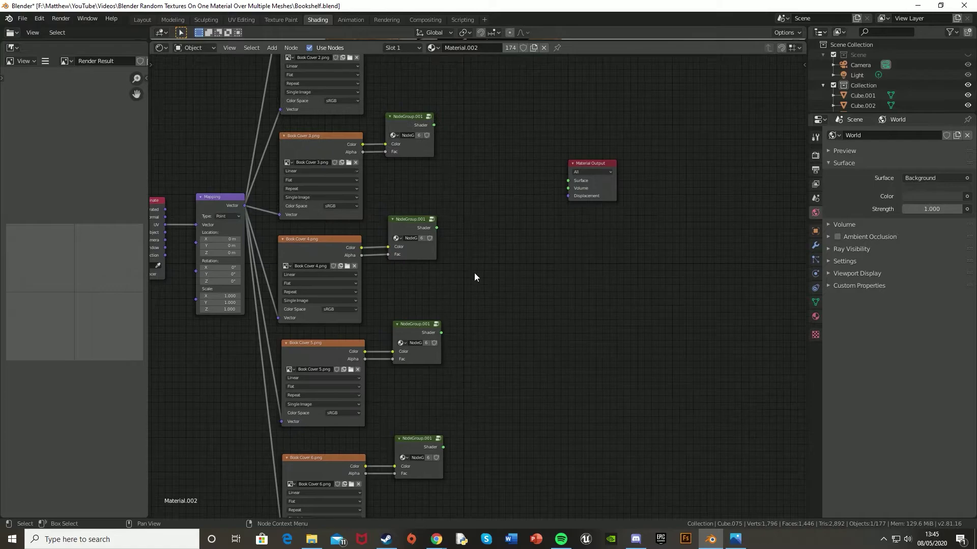
middle_click_drag(474, 273, 446, 336)
scroll(446, 336, "down", 2)
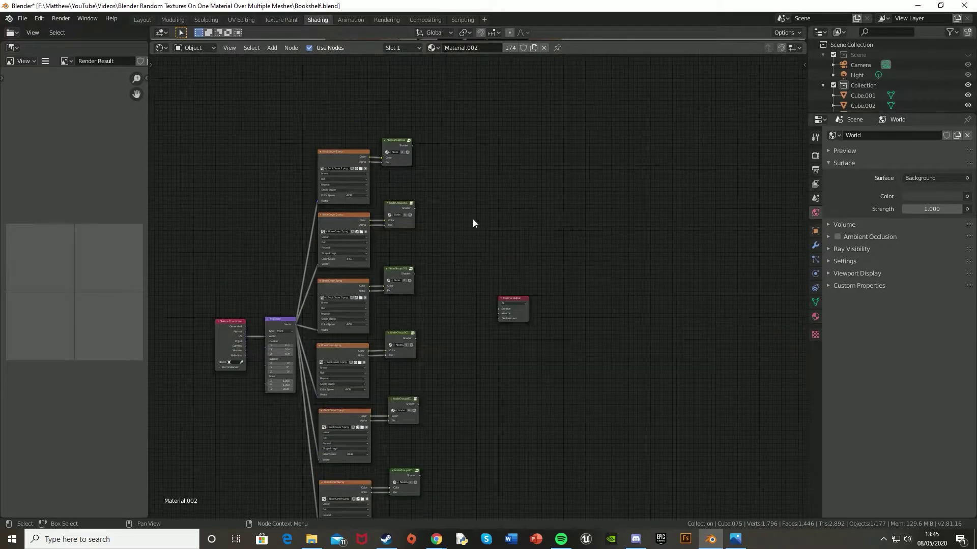
left_click_drag(501, 295, 607, 299)
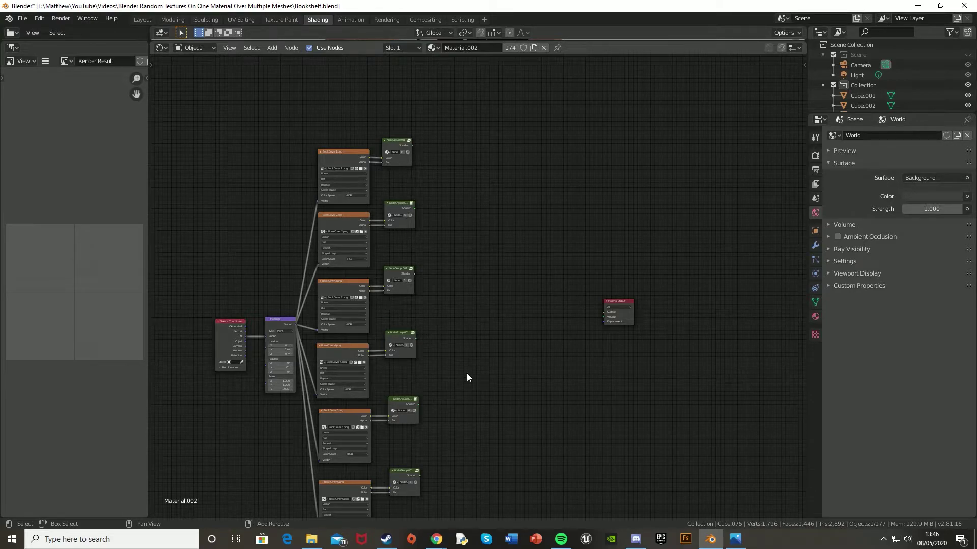
Step: Add a Mix Shader node beside the first two node groups
middle_click_drag(466, 374, 469, 350)
middle_click_drag(472, 165, 455, 211)
key("shift+a")
left_click(451, 207)
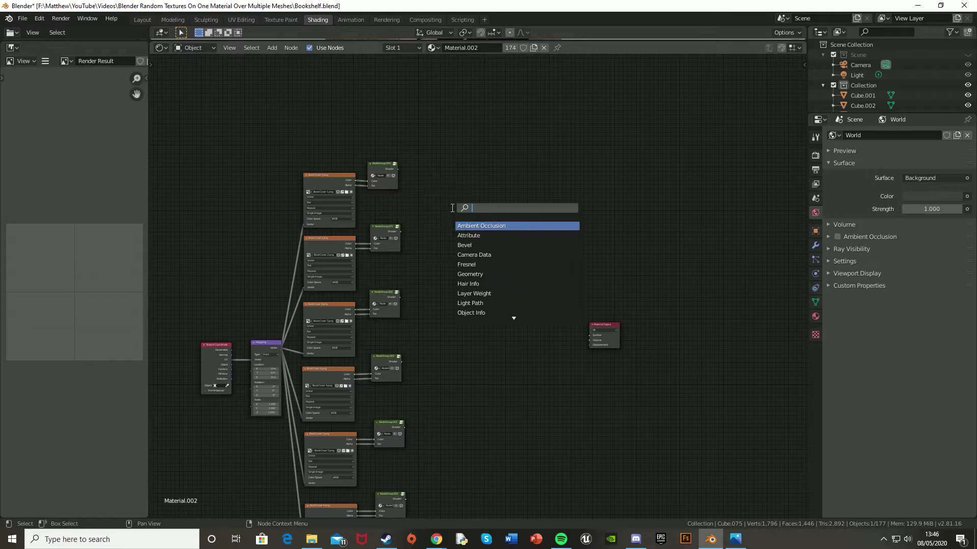
type("i")
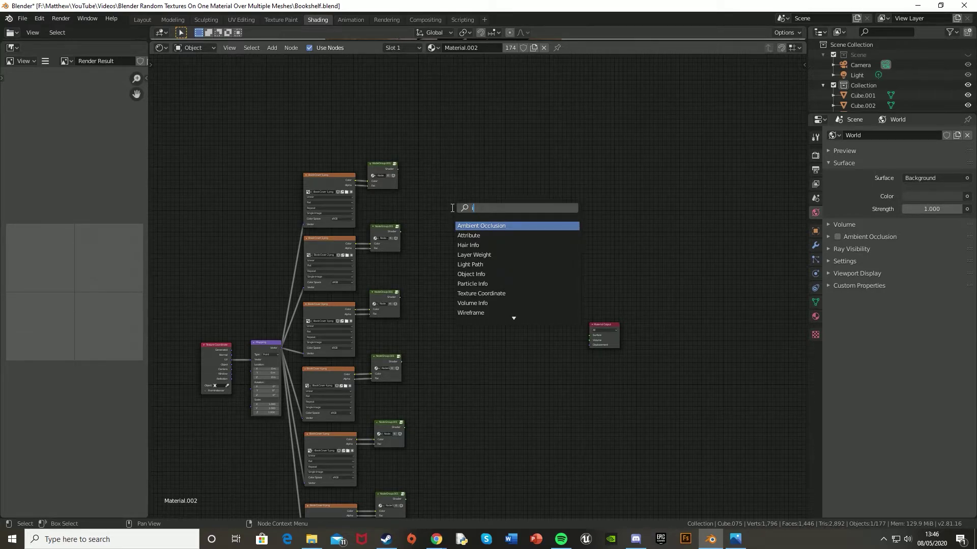
key("BackSpace")
type("mix")
key("Return")
left_click(438, 192)
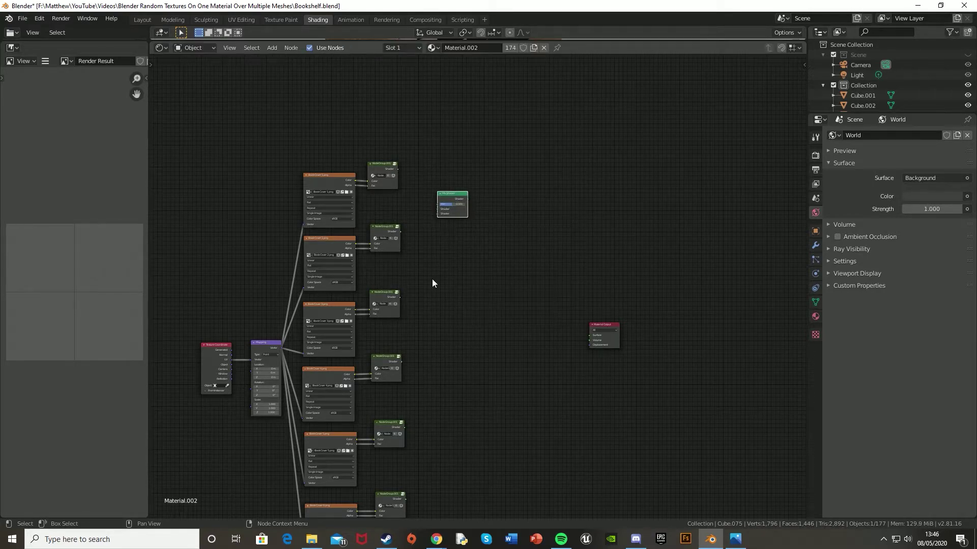
Step: Duplicate the Mix Shader twice, placing one copy beside the middle pair of node groups and one beside the last pair
key("shift+d")
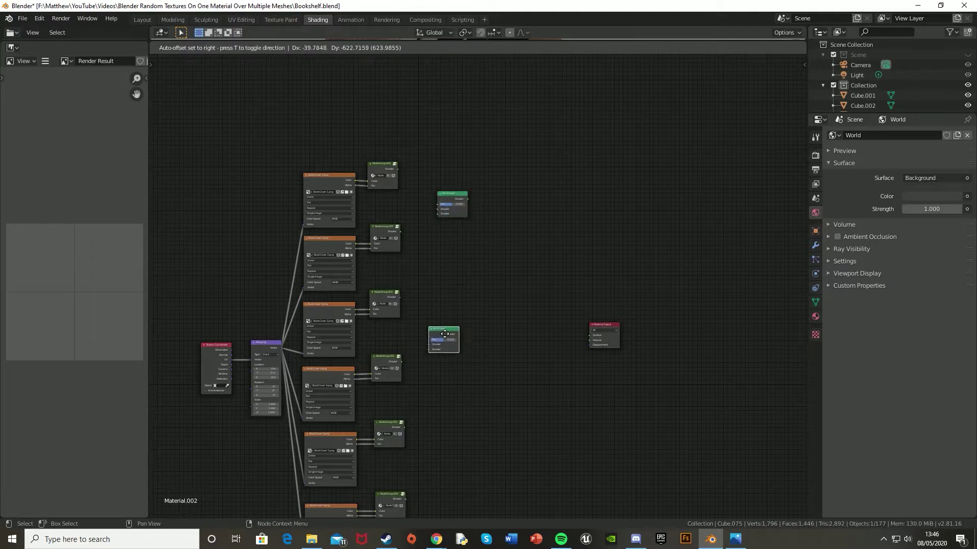
left_click(463, 331)
middle_click_drag(463, 330, 459, 255)
key("ctrl+v")
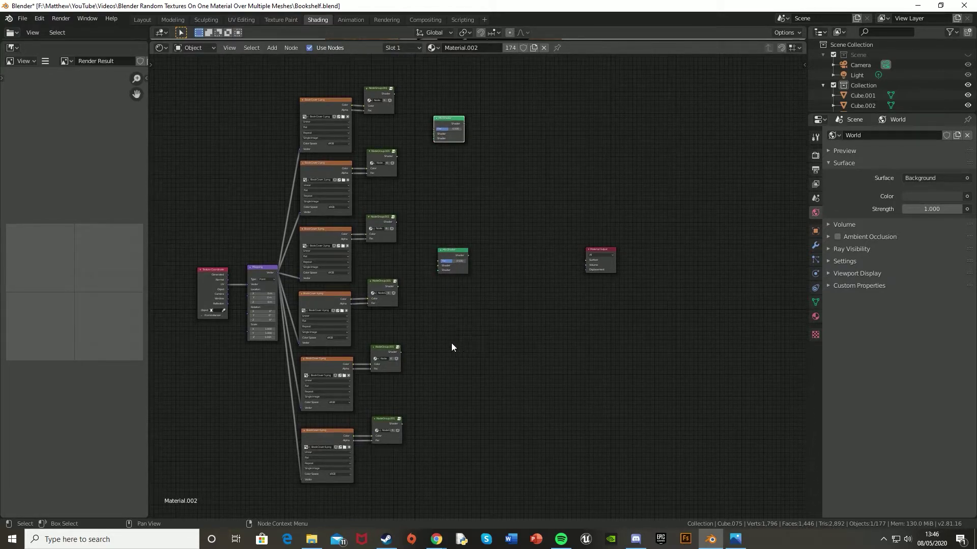
key("shift+d")
left_click(471, 209)
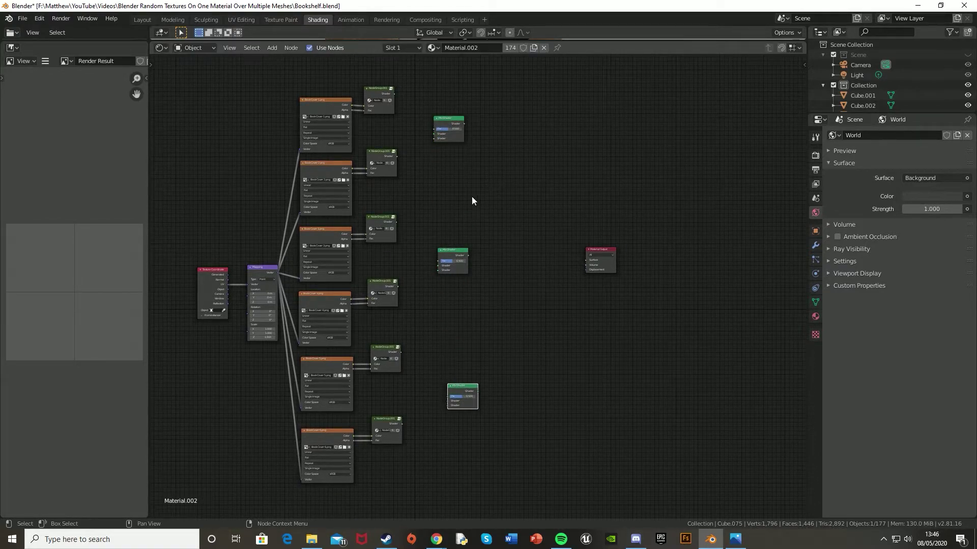
Step: Connect the Shader outputs of the six node groups in pairs to the two Shader inputs of the adjacent Mix Shaders
scroll(458, 145, "up", 5)
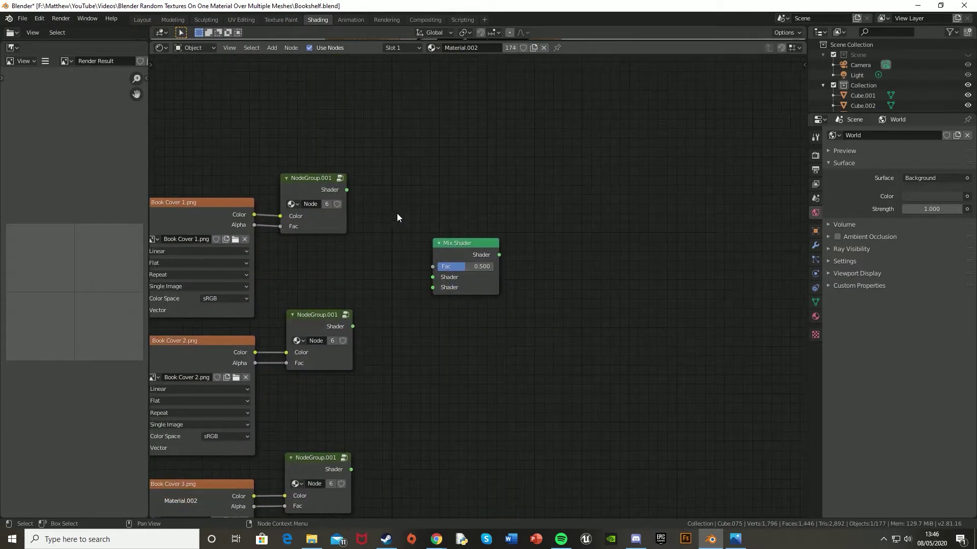
left_click_drag(346, 190, 433, 277)
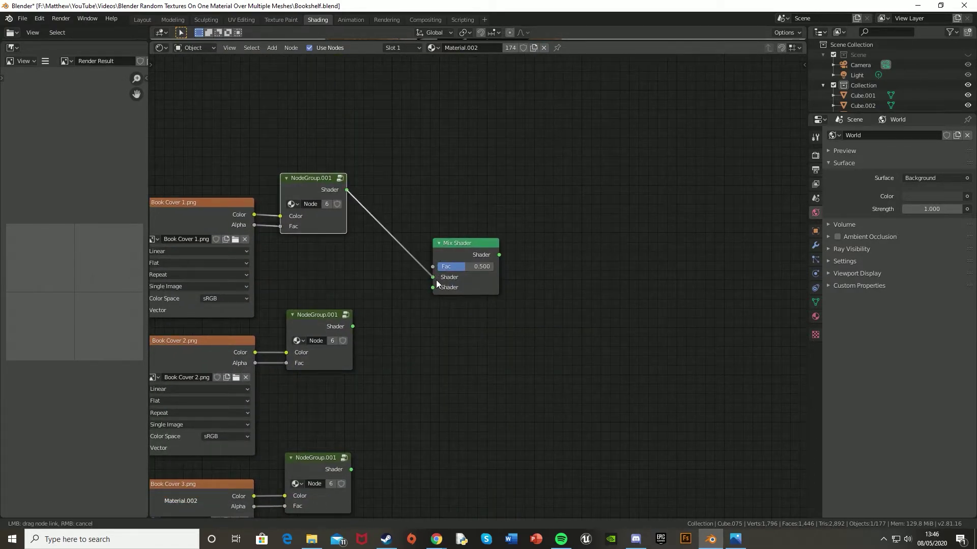
left_click_drag(353, 327, 432, 287)
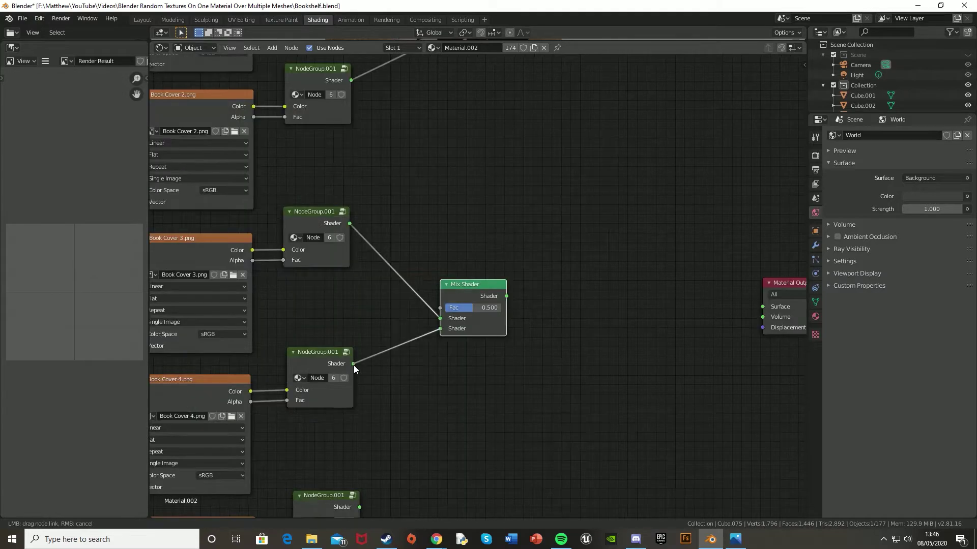
left_click_drag(353, 365, 353, 364)
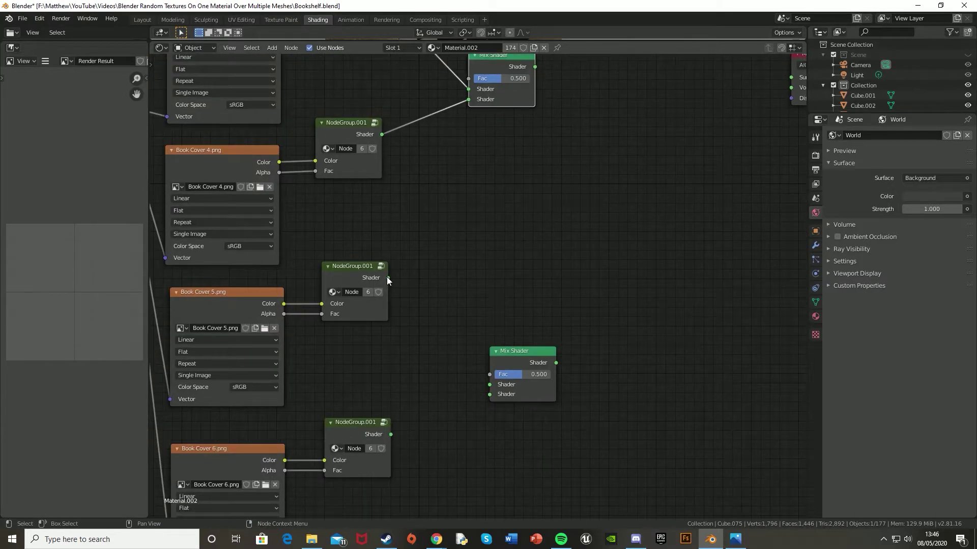
left_click_drag(386, 277, 491, 384)
left_click_drag(490, 384, 490, 384)
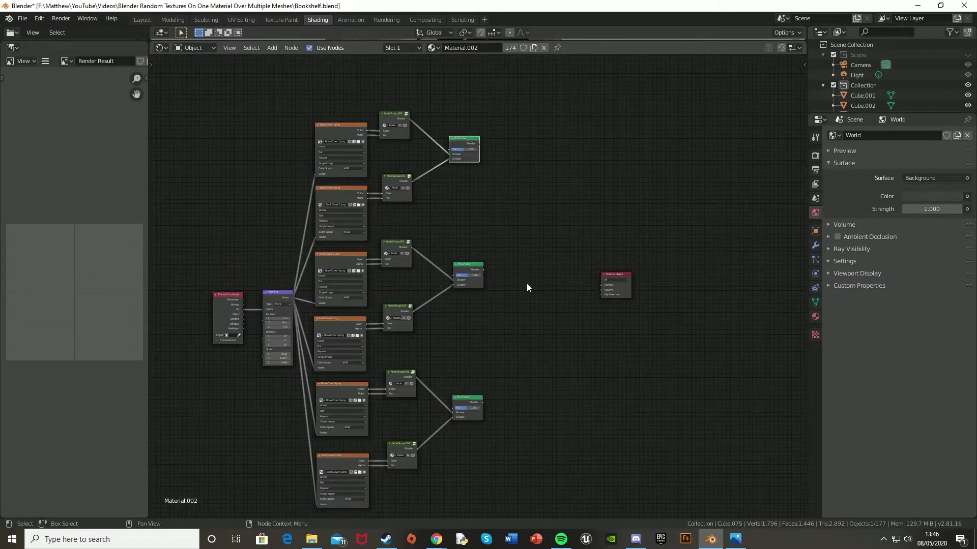
Step: Make two more Mix Shader copies and place them as a second column after the three existing Mix Shaders
middle_click_drag(554, 262, 528, 254)
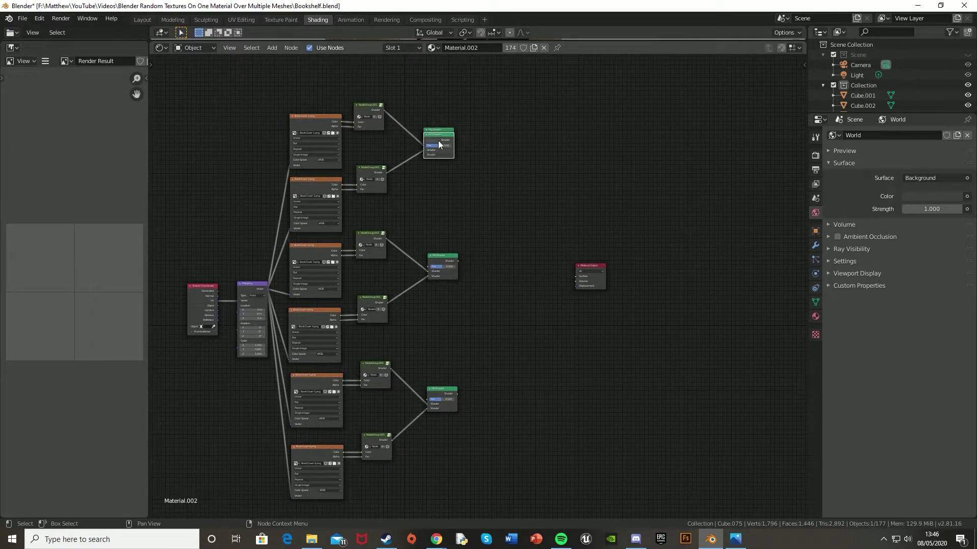
key("shift+d")
mouse_move(503, 199)
left_mouse_down()
mouse_move(518, 197)
mouse_move(515, 303)
mouse_move(517, 196)
left_mouse_up()
key("ctrl+v")
left_click_drag(445, 137, 520, 331)
Step: Move the Material Output farther away and place one more Mix Shader copy between it and the second column
middle_click_drag(625, 312, 515, 312)
left_click_drag(481, 266, 596, 265)
left_click(470, 262)
key("ctrl+v")
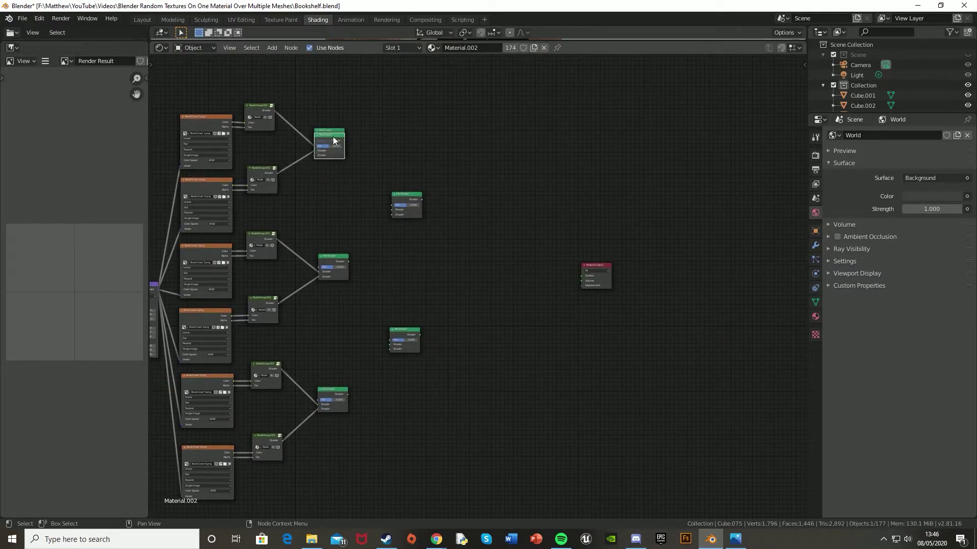
left_click_drag(335, 138, 494, 266)
Step: Connect the first and middle Mix Shaders of the first column to the upper second-column Mix Shader and nudge that node upward
scroll(493, 266, "up", 2)
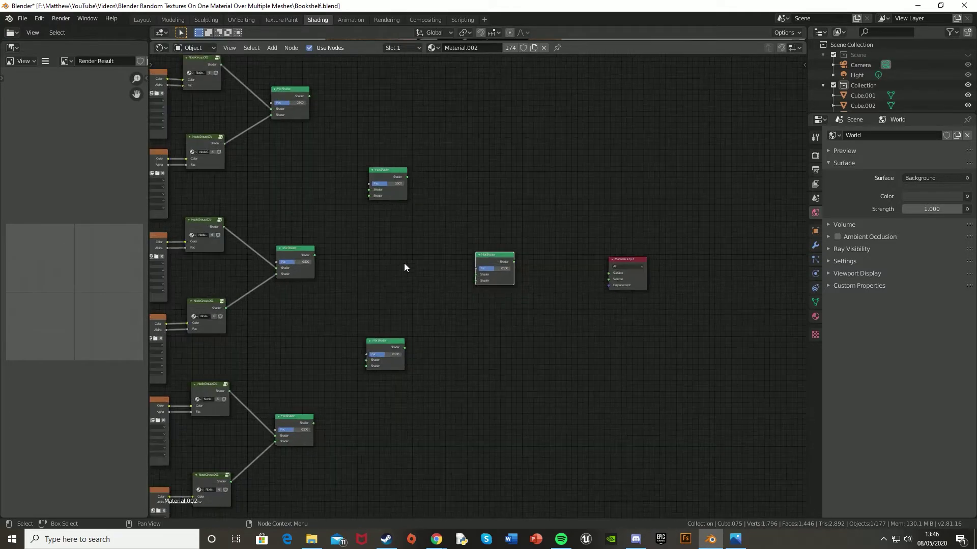
middle_click_drag(404, 264, 484, 267)
scroll(463, 237, "down", 2)
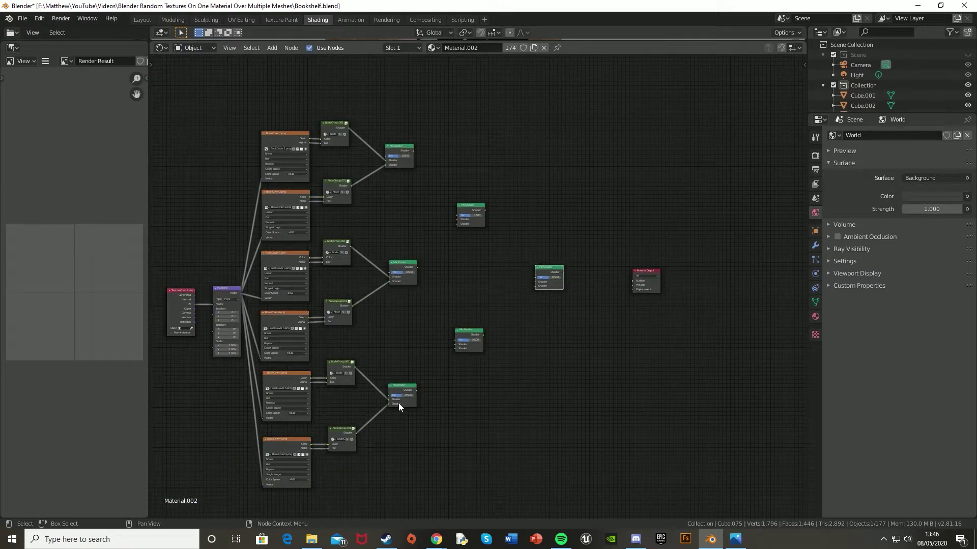
scroll(444, 201, "up", 2)
scroll(388, 146, "up", 4, "shift")
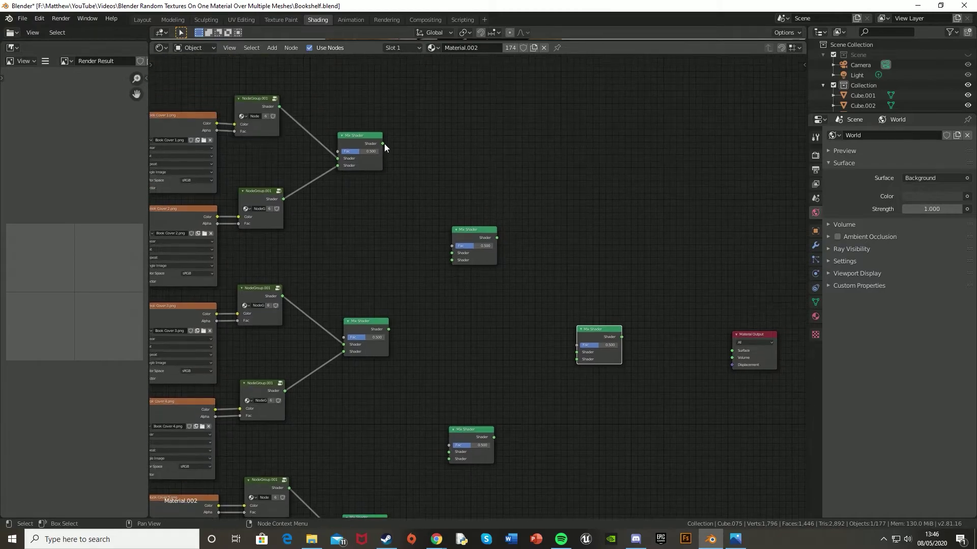
left_click_drag(383, 142, 458, 252)
left_click_drag(388, 329, 454, 261)
middle_click_drag(453, 287, 456, 266)
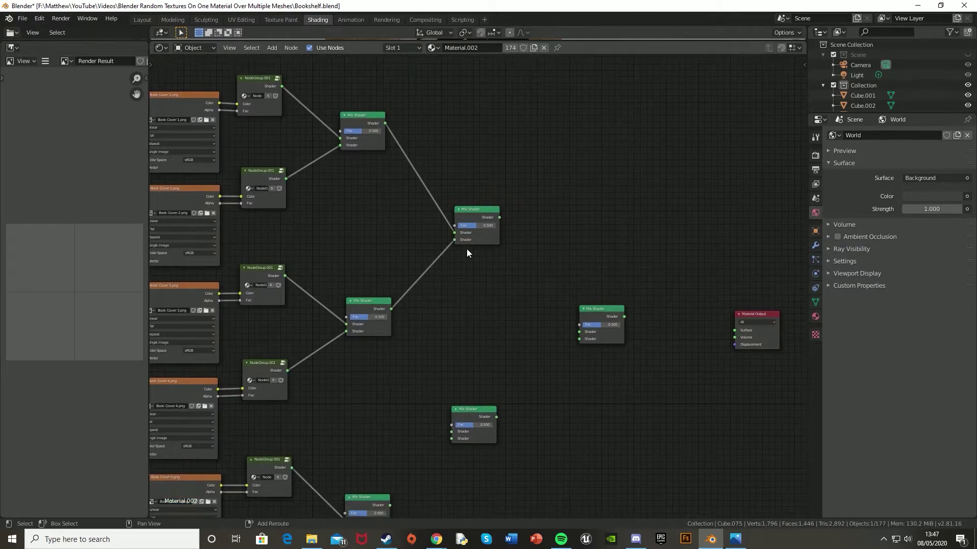
left_click_drag(472, 210, 461, 197)
Step: Connect the middle and last first-column Mix Shaders to the lower second-column one, and both second-column Mix Shaders to the final Mix Shader
middle_click_drag(445, 310, 458, 226)
left_click_drag(402, 423, 464, 356)
left_click_drag(404, 227, 463, 350)
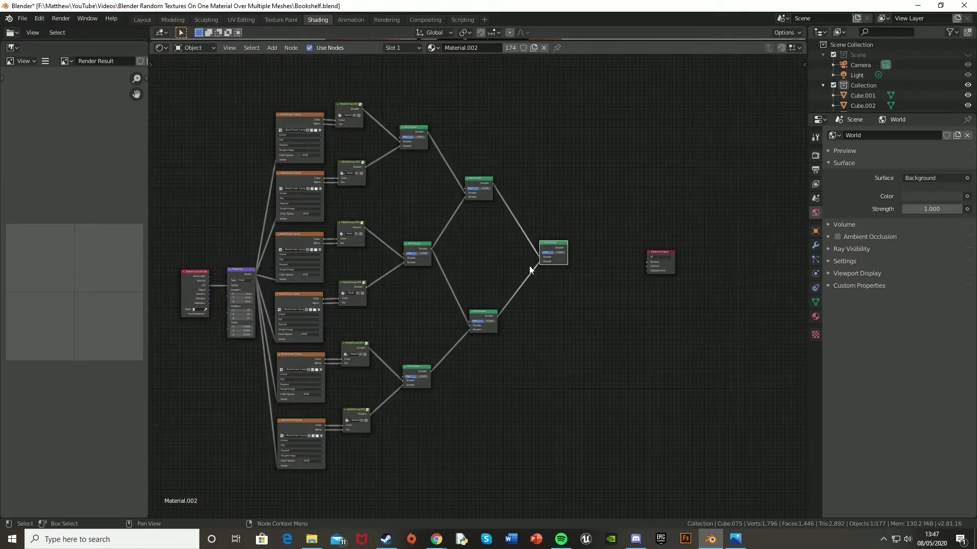
Step: Connect the final Mix Shader's output to the Surface input of the Material Output
scroll(529, 266, "up", 6)
middle_click_drag(604, 218, 413, 270)
scroll(413, 270, "up", 5)
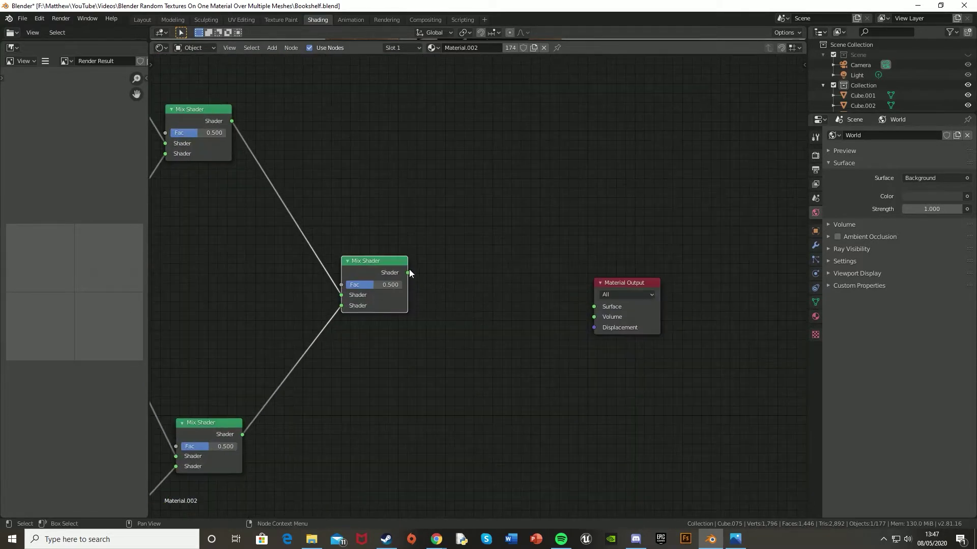
left_click_drag(406, 273, 561, 250)
Step: Add an Object Info node in the empty area above the image texture nodes
scroll(539, 252, "down", 12)
middle_click_drag(369, 272, 536, 350)
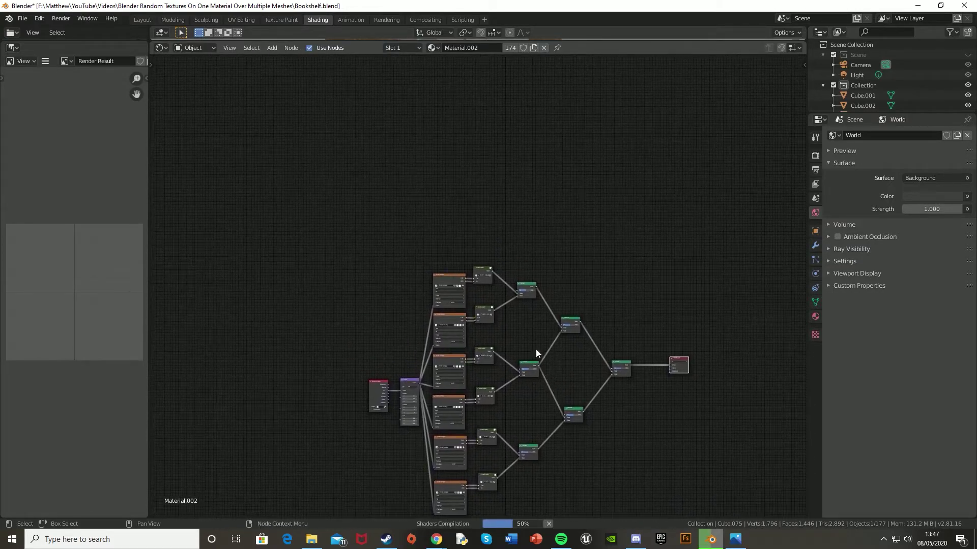
scroll(375, 211, "up", 3)
mouse_move(375, 210)
middle_mouse_down()
mouse_move(395, 168)
mouse_move(382, 184)
mouse_move(388, 224)
middle_mouse_up()
left_click(320, 168)
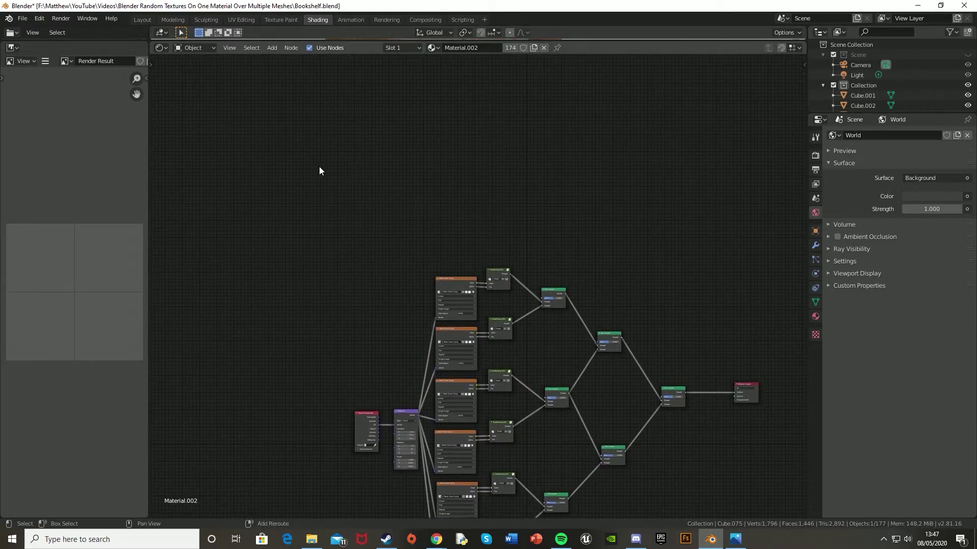
key("shift+a")
left_click(319, 167)
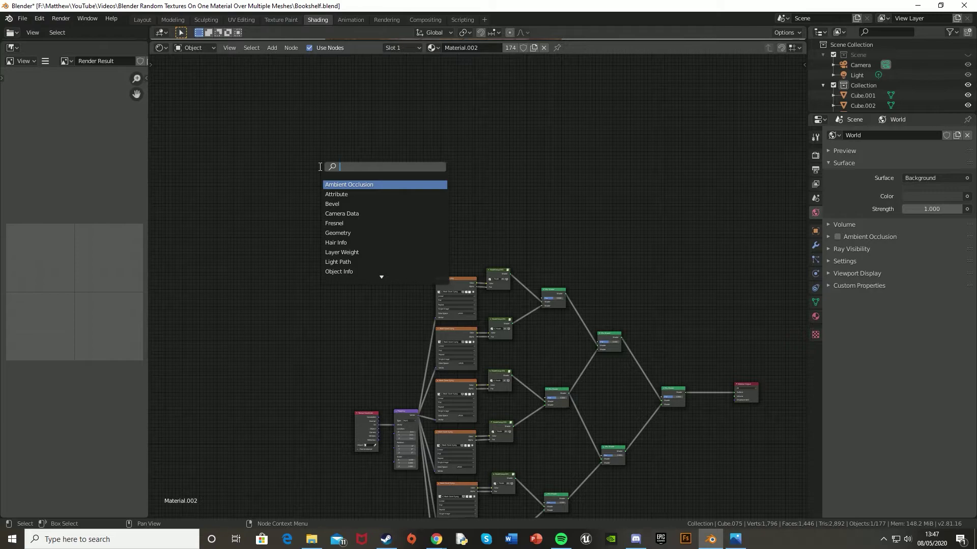
type("object")
key("Return")
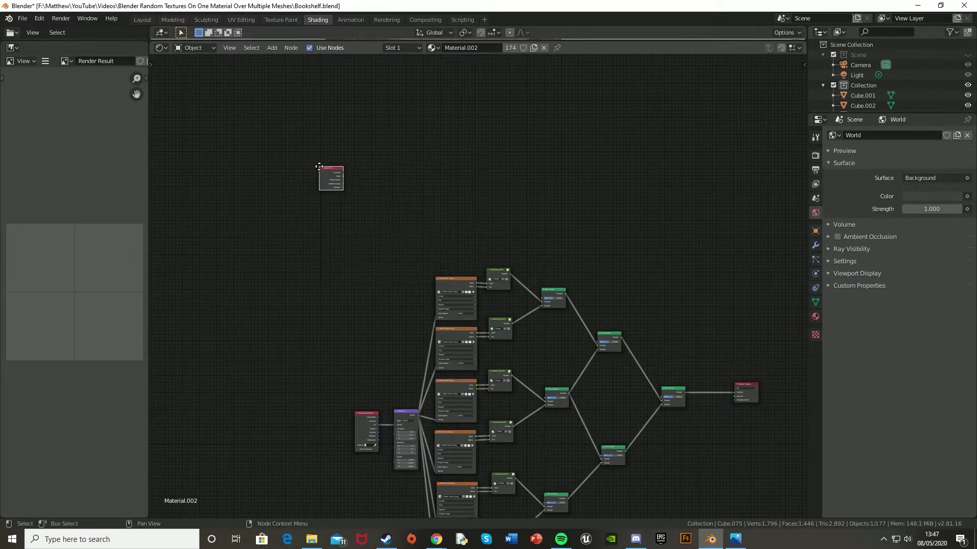
left_click(319, 167)
Step: Add a ColorRamp node beside Object Info and connect the Random output to its Fac input
scroll(315, 163, "up", 7)
middle_click_drag(271, 101, 440, 239)
scroll(351, 143, "up", 6)
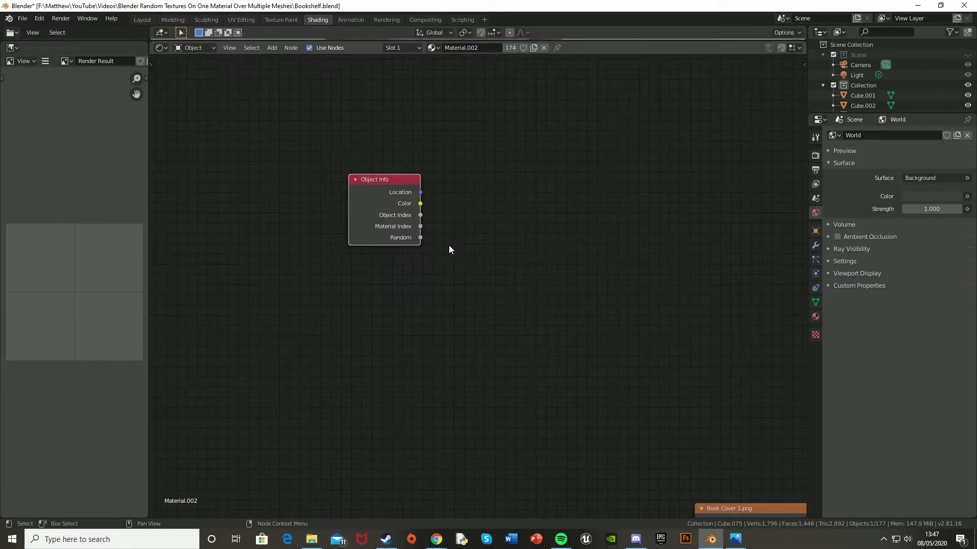
left_click(521, 208)
key("shift+a")
left_click(522, 207)
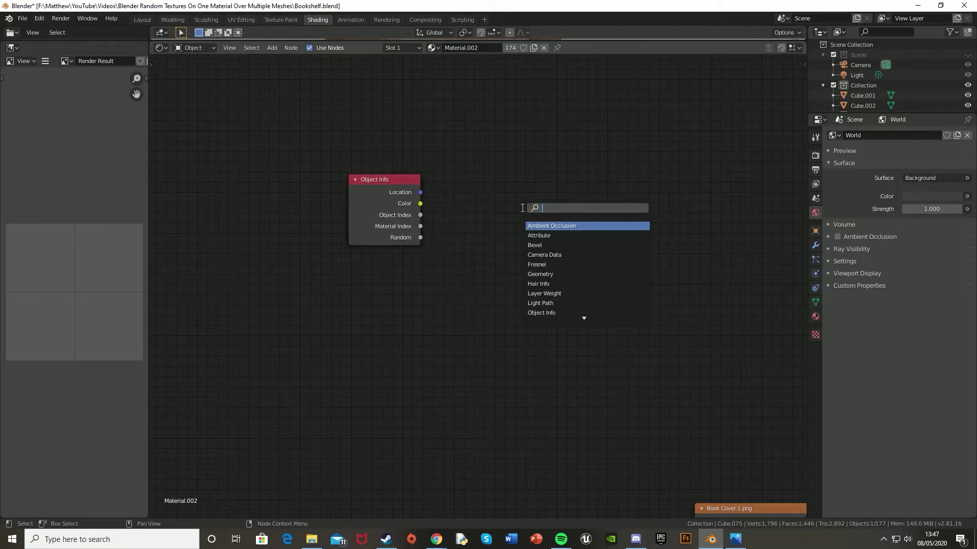
type("col")
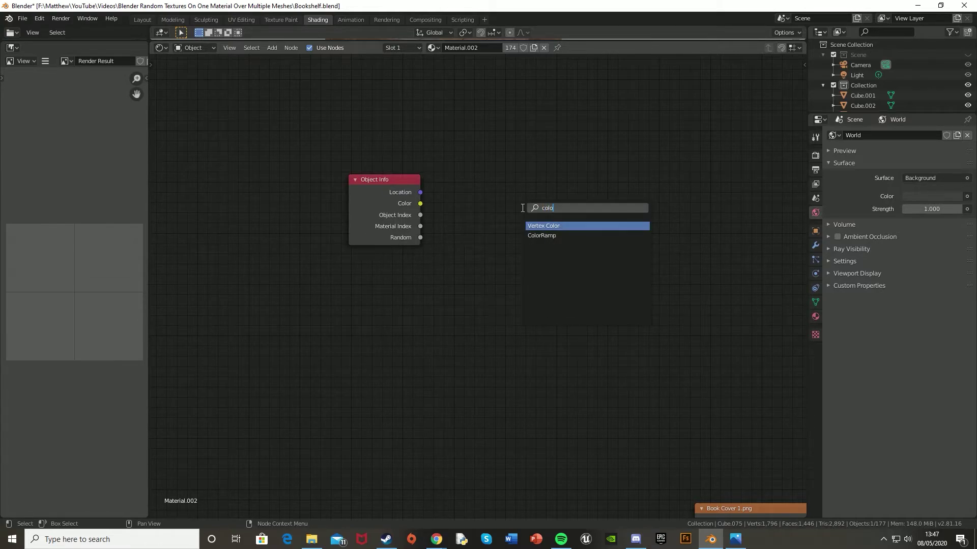
type("o")
key("Down")
key("Return")
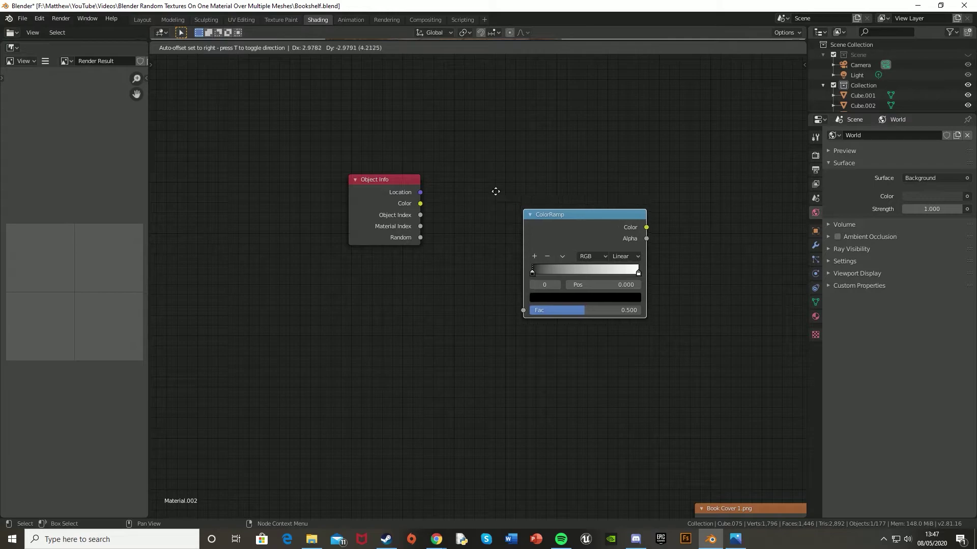
left_click(510, 129)
left_click_drag(420, 238, 510, 231)
Step: Add a third color stop to the ColorRamp between the black and white stops
key("Home")
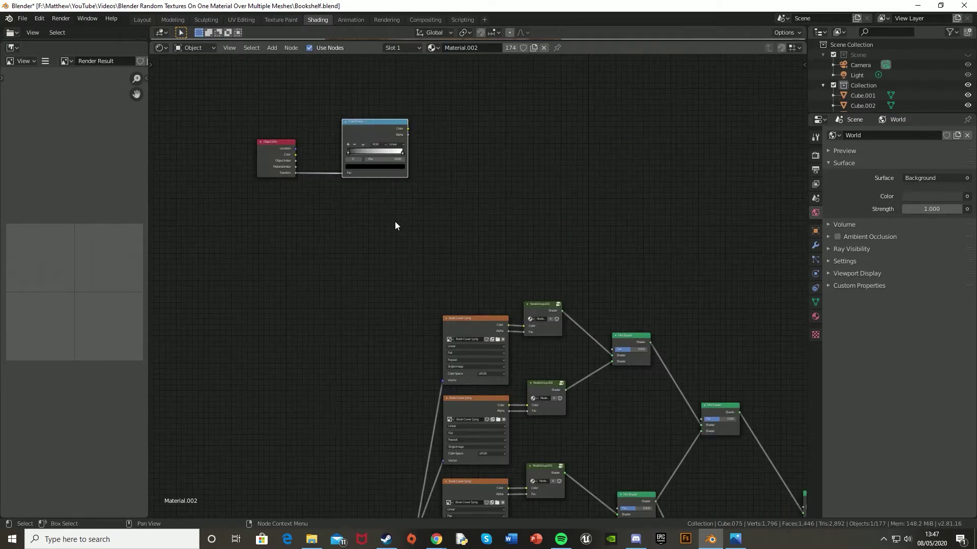
middle_click_drag(400, 89, 472, 283)
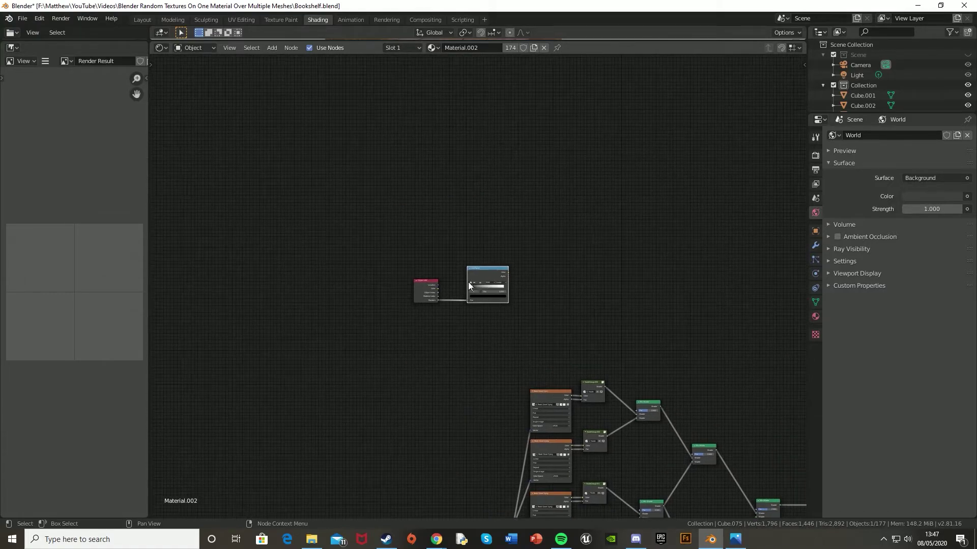
scroll(476, 285, "up", 4)
middle_click_drag(501, 249, 497, 325)
scroll(498, 325, "up", 1)
scroll(501, 330, "down", 2)
scroll(533, 368, "up", 3)
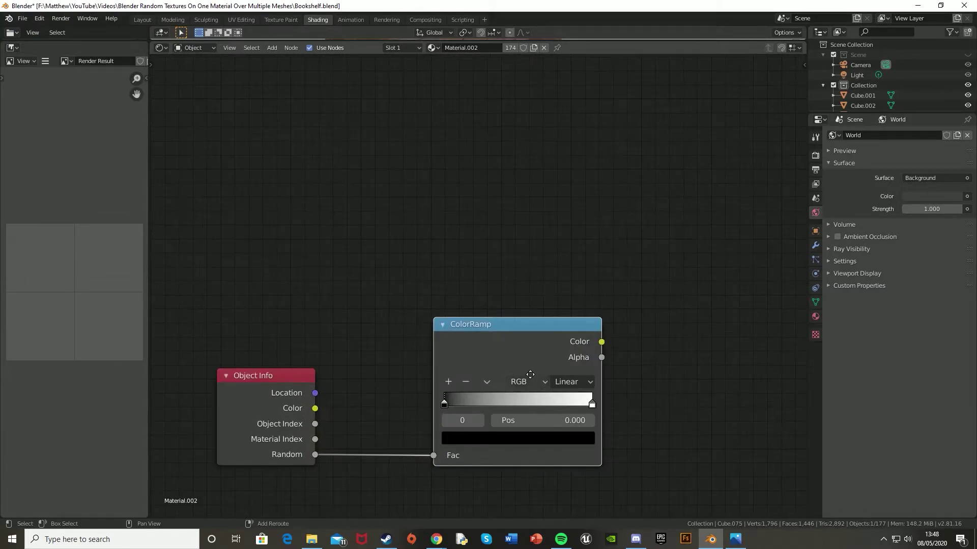
middle_click_drag(495, 384, 463, 206)
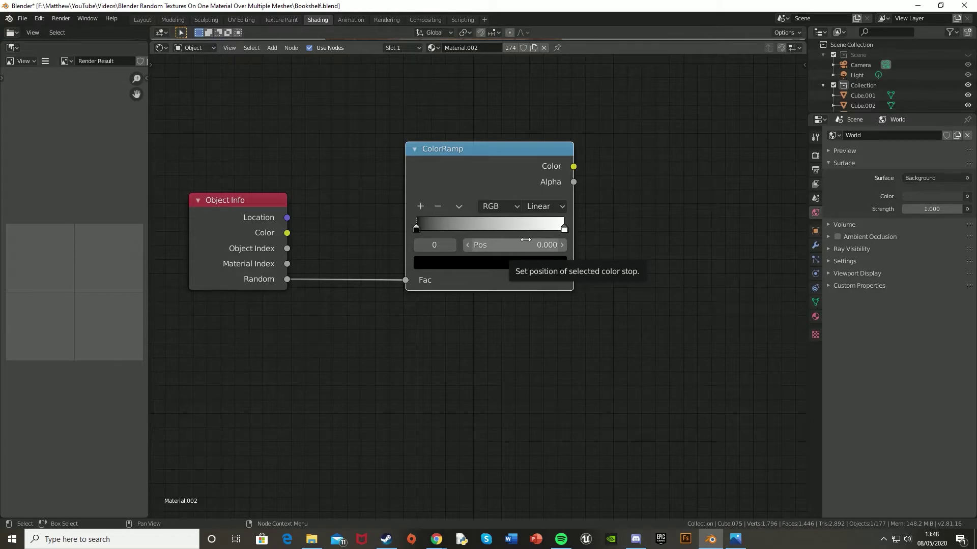
scroll(436, 276, "up", 1)
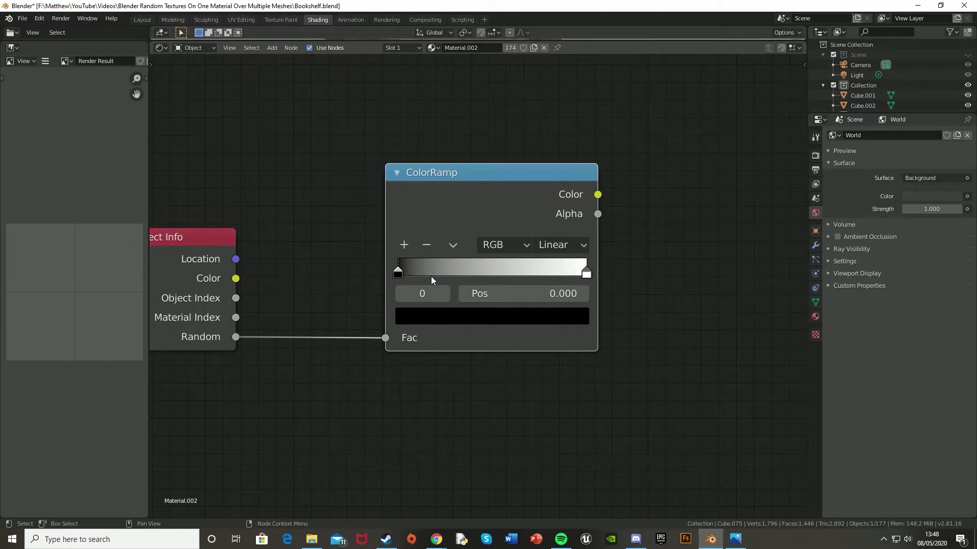
scroll(431, 276, "up", 1)
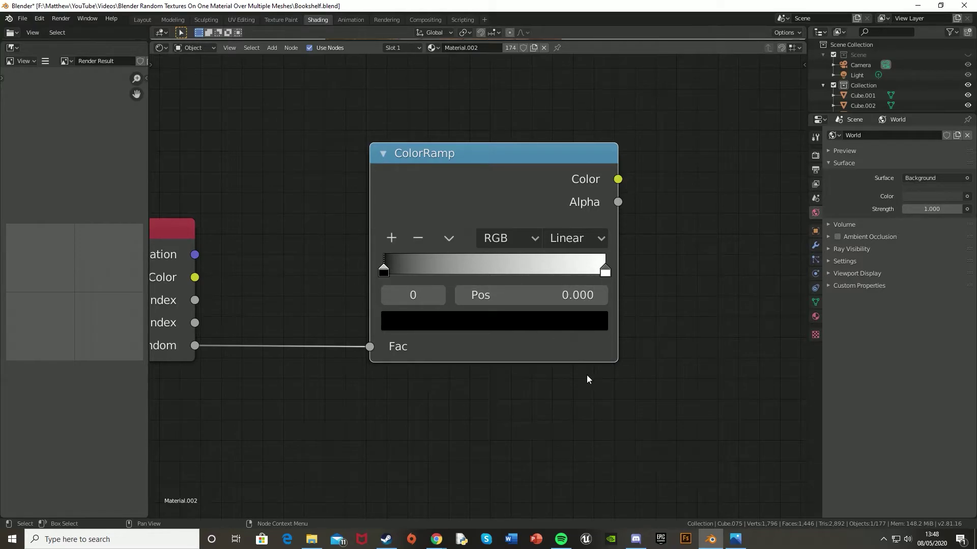
left_click(416, 297)
key("Return")
left_click(391, 237)
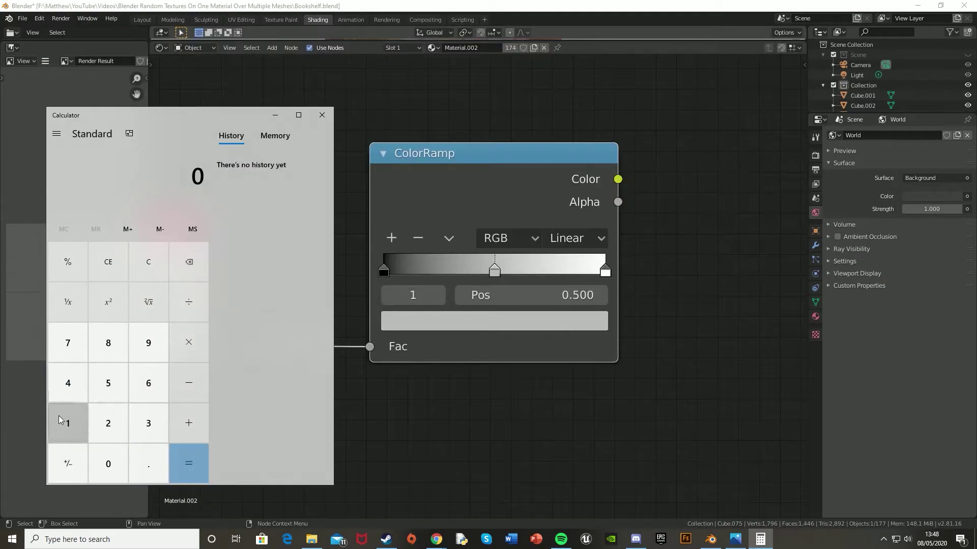
Step: Divide 1 by 6 in Calculator to get the spacing for the color stops
left_click(60, 418)
left_click(196, 304)
left_click(153, 383)
left_click(188, 462)
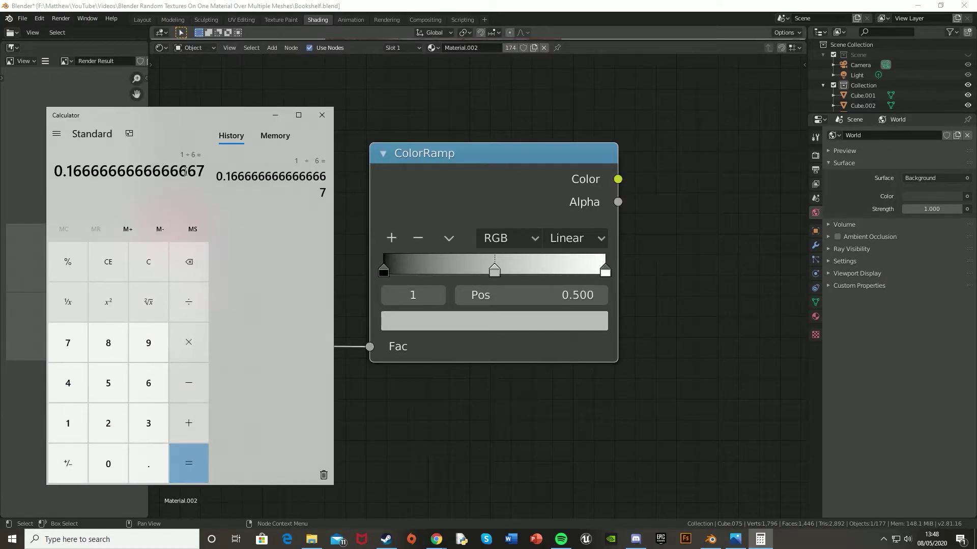
Step: Copy the Calculator result and set the ColorRamp's middle stop position in Blender to 0.1666666666666667
left_click_drag(204, 174, 53, 172)
key("ctrl+c")
left_click(540, 295)
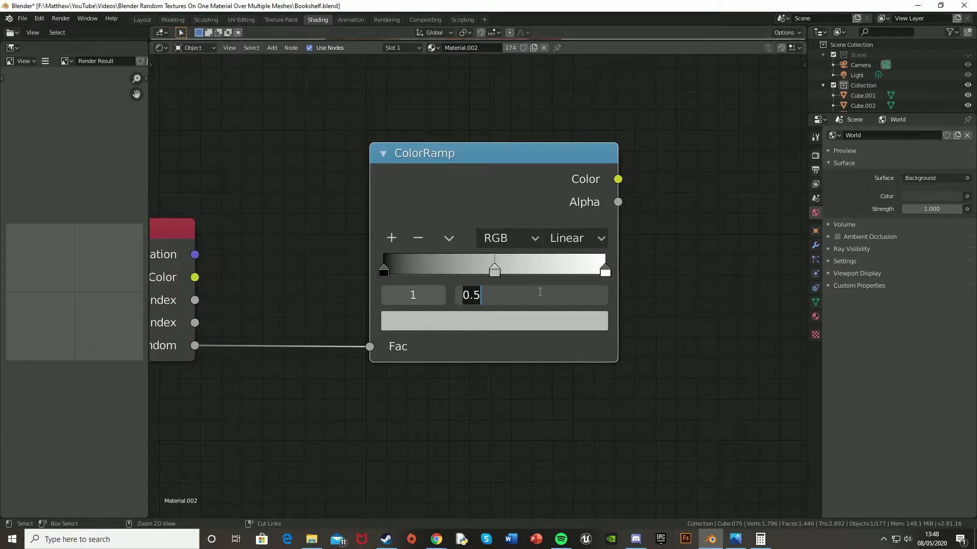
key("ctrl+v")
key("Return")
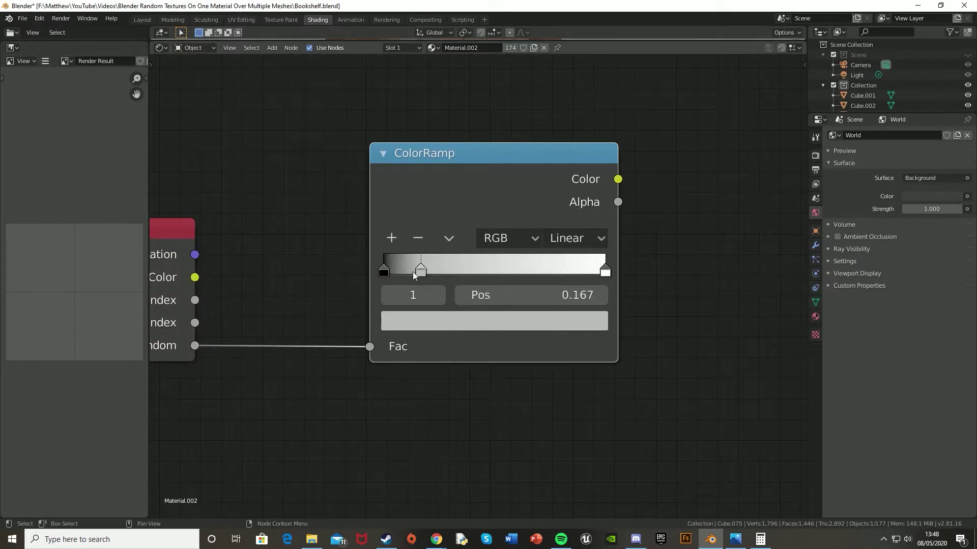
Step: Switch to Calculator, multiply the 1 ÷ 6 result by 2 and select the product for copying
key("alt+Tab")
left_click(188, 343)
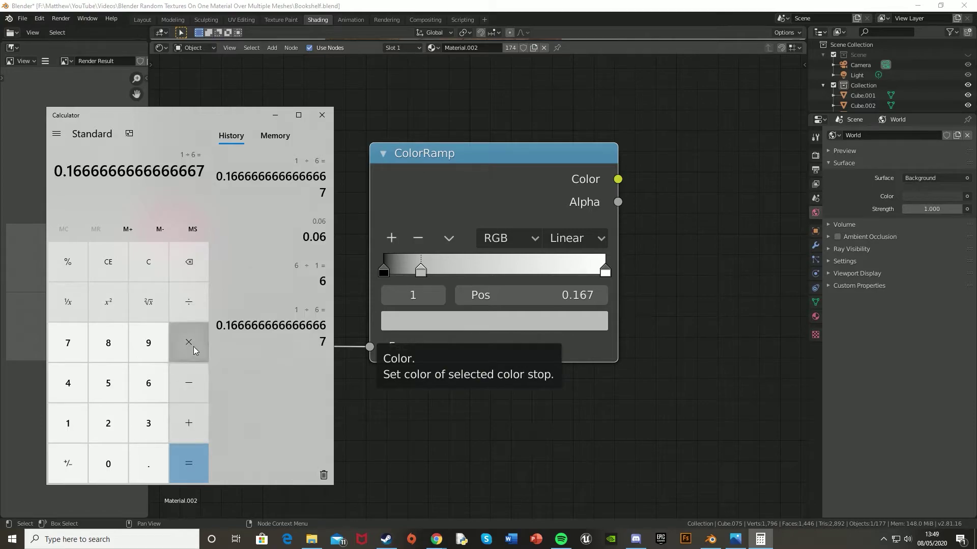
left_click(116, 423)
left_click(191, 465)
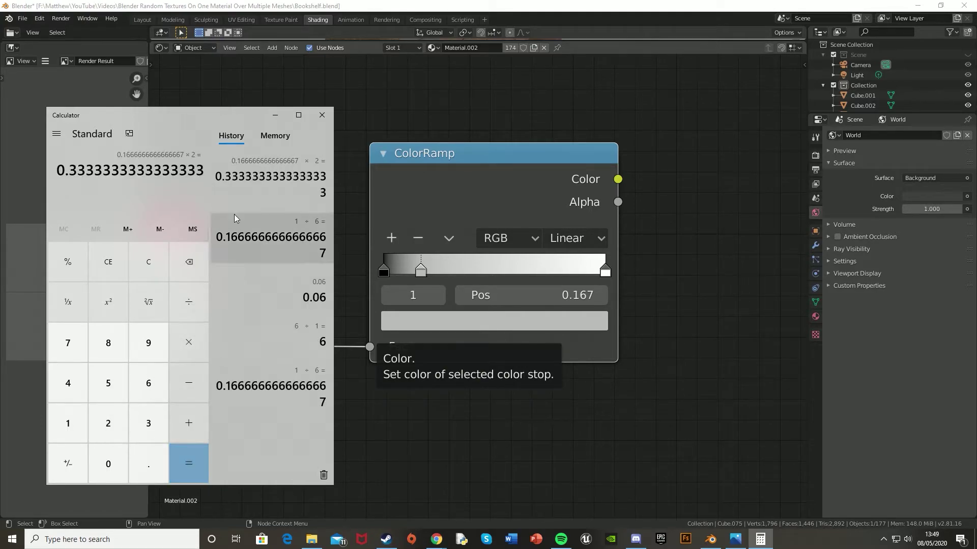
left_click_drag(205, 174, 53, 170)
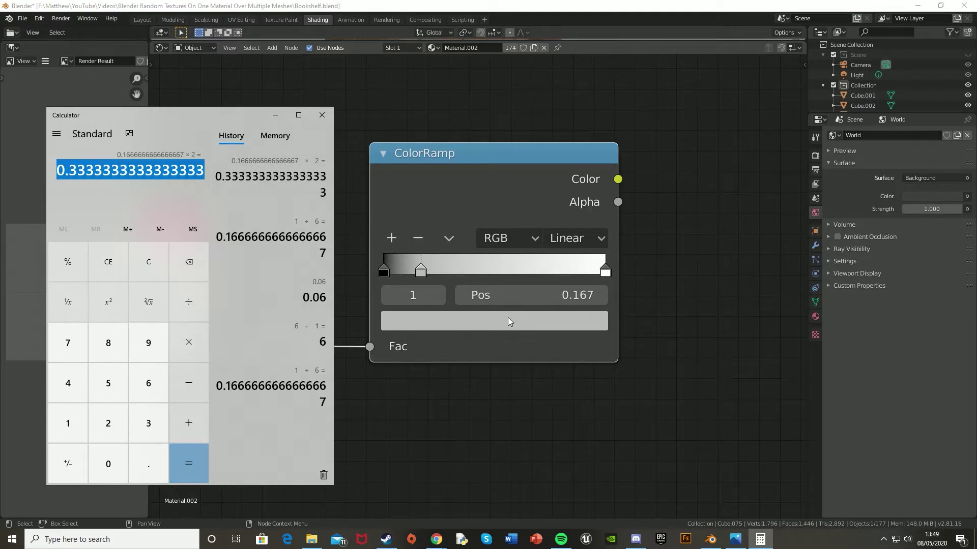
Step: Return to Blender and add another color stop to the ColorRamp
left_click(540, 297)
left_click(398, 243)
left_click(391, 238)
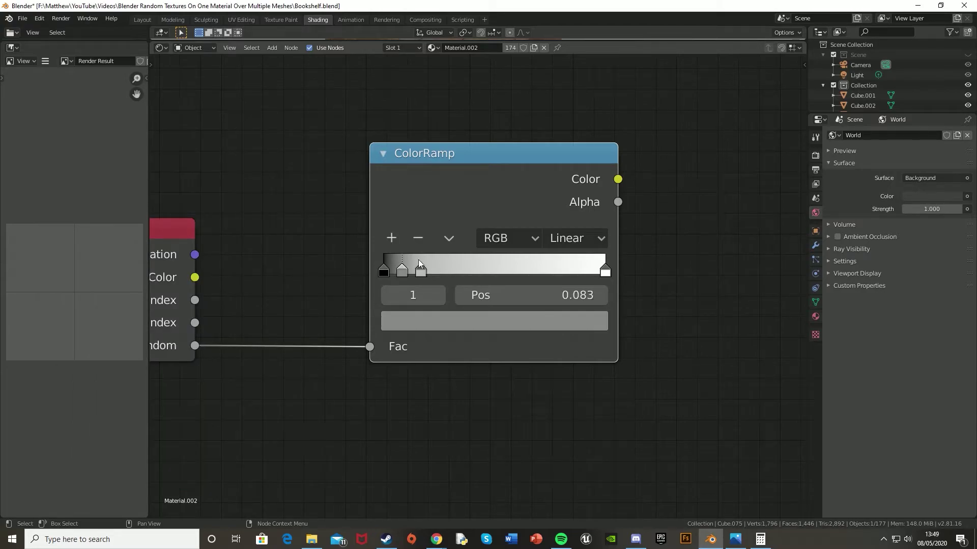
Step: Position the added color stop at the copied product of 1 ÷ 6 × 2 and set the ColorRamp's interpolation to Constant
left_click(481, 295)
key("ctrl+v")
key("Return")
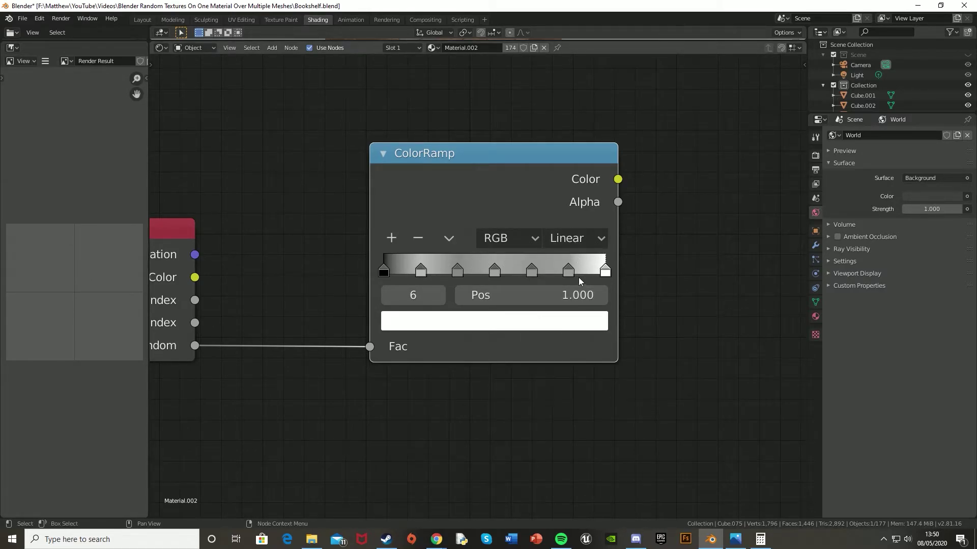
left_click(590, 239)
left_click(582, 352)
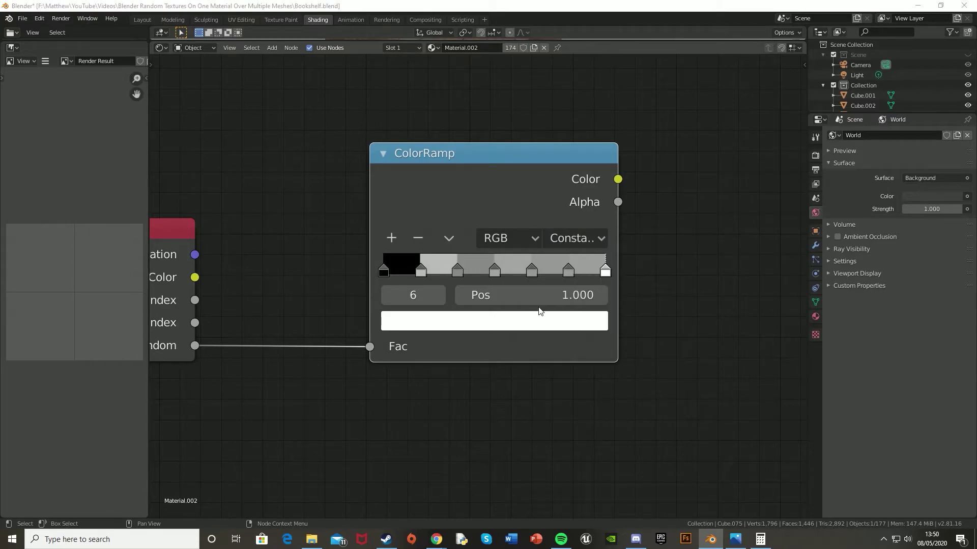
Step: Color the ColorRamp stop at 0.333 black and the stop at 0.500 white
left_click(397, 267)
left_click(421, 270)
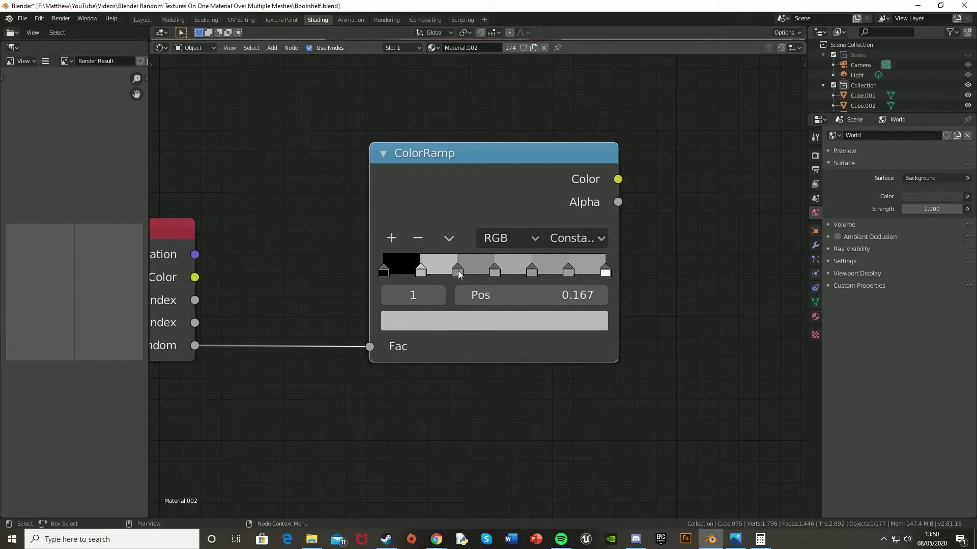
left_click(458, 270)
left_click(466, 321)
left_click_drag(559, 161, 559, 177)
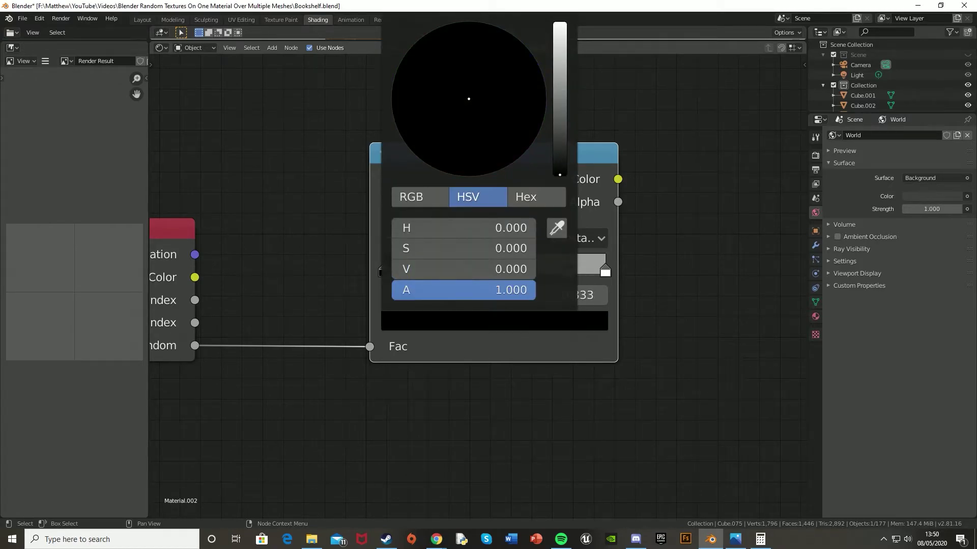
left_click(495, 270)
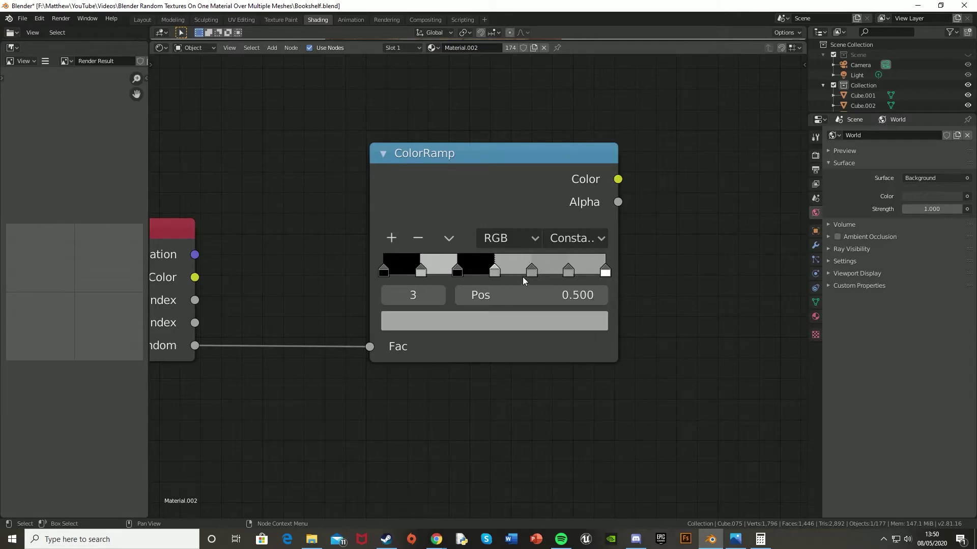
left_click(505, 322)
left_click_drag(560, 65, 559, 25)
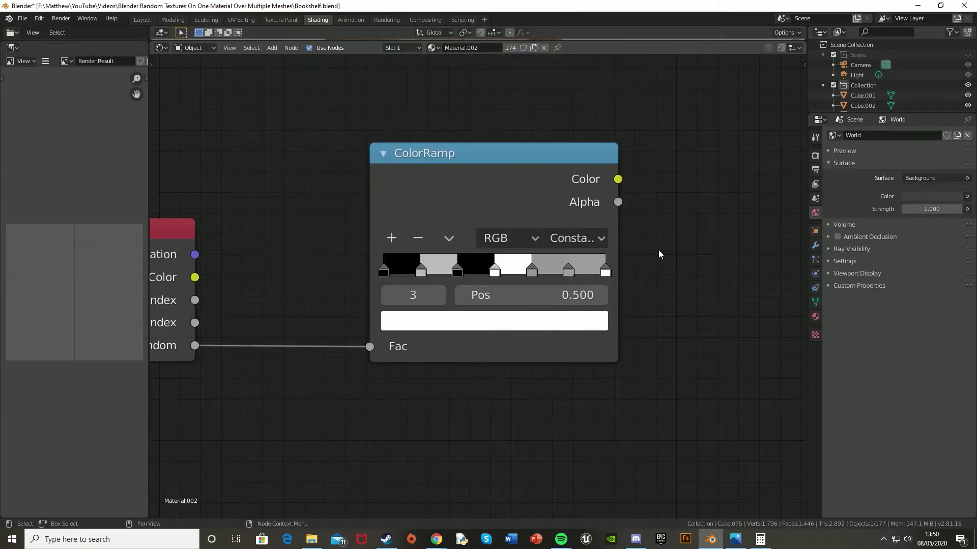
Step: Color the ColorRamp stop at 0.667 black and the stop at 0.833 white
left_click(549, 268)
left_click(519, 315)
left_click(568, 270)
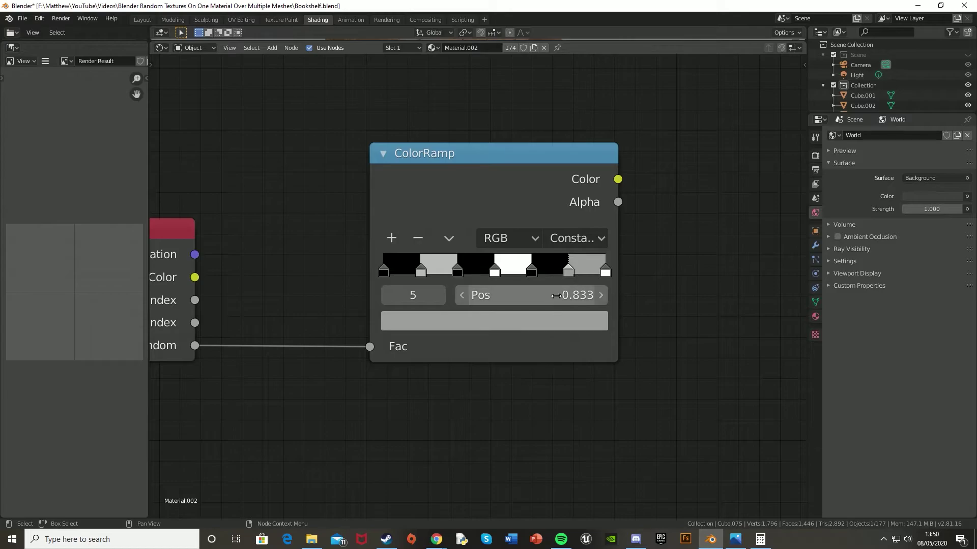
left_click(555, 326)
left_click_drag(564, 146, 559, 24)
Step: Examine how the book cover textures, node groups and Mix Shaders are chained together beneath the ColorRamp
scroll(693, 234, "down", 2)
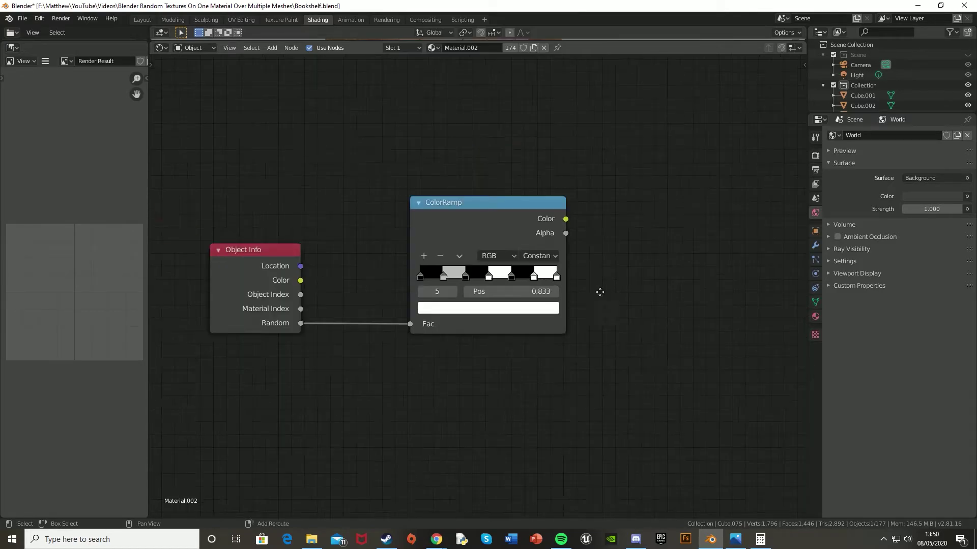
middle_click_drag(599, 290, 416, 246)
scroll(415, 248, "down", 8)
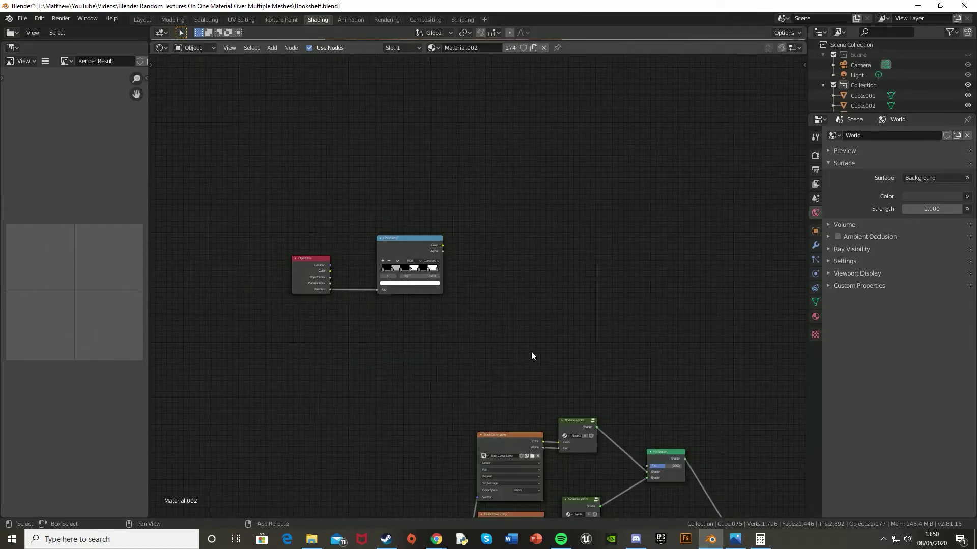
middle_click_drag(531, 352, 416, 178)
scroll(417, 180, "down", 4)
middle_click_drag(500, 252, 498, 217)
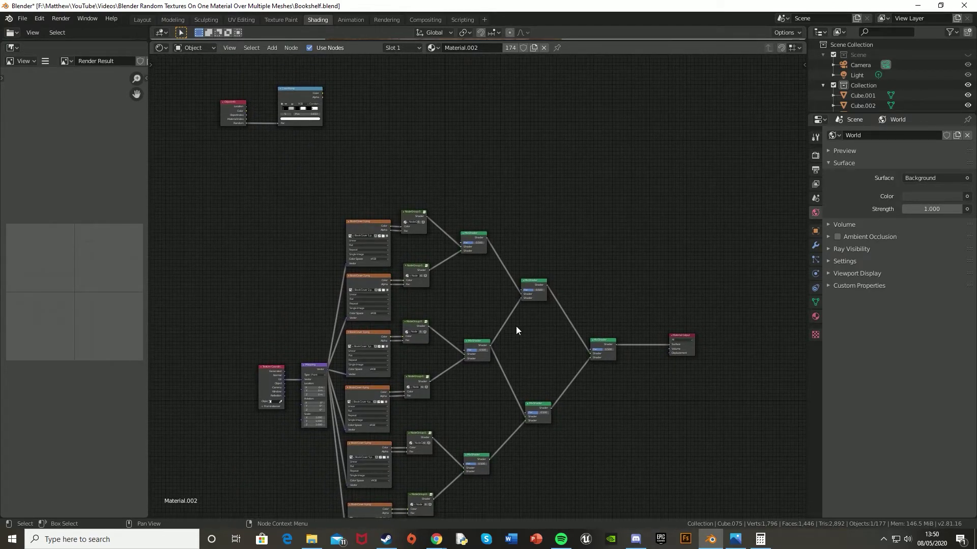
middle_click_drag(332, 79, 449, 256)
Step: Duplicate the ColorRamp node and place the copy beside the original, away from the Object Info node
scroll(460, 282, "up", 10)
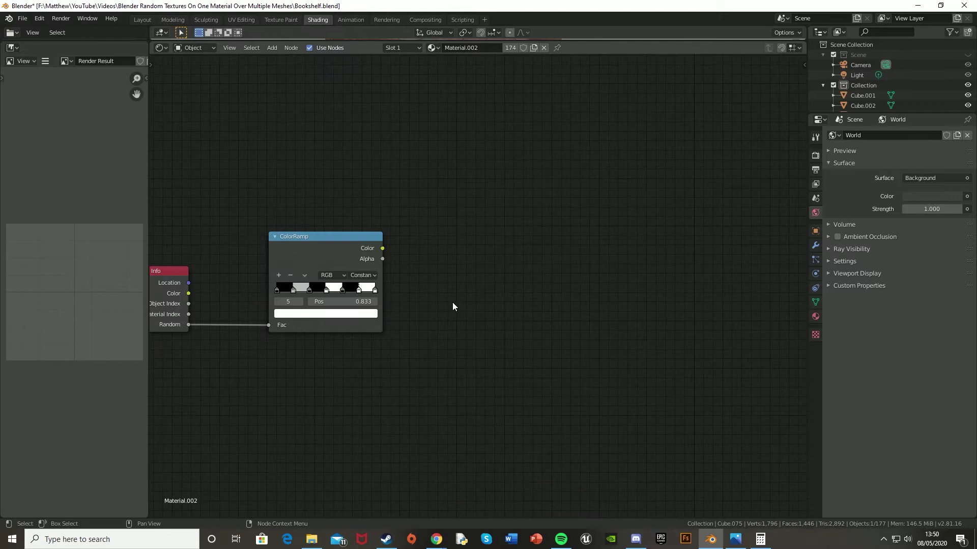
middle_click_drag(453, 303, 457, 256)
left_click(319, 194)
key("shift+d")
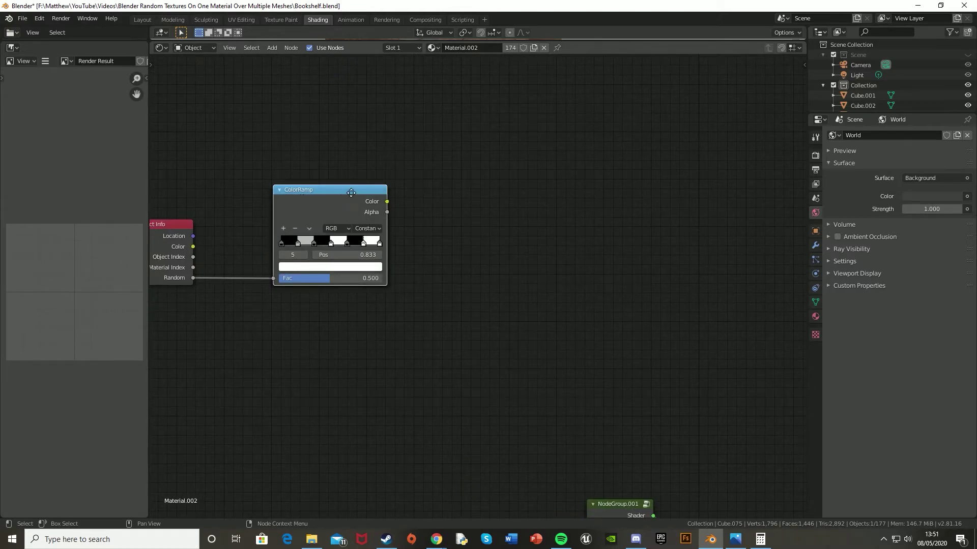
key("shift+d")
left_click(551, 190)
scroll(536, 251, "up", 2)
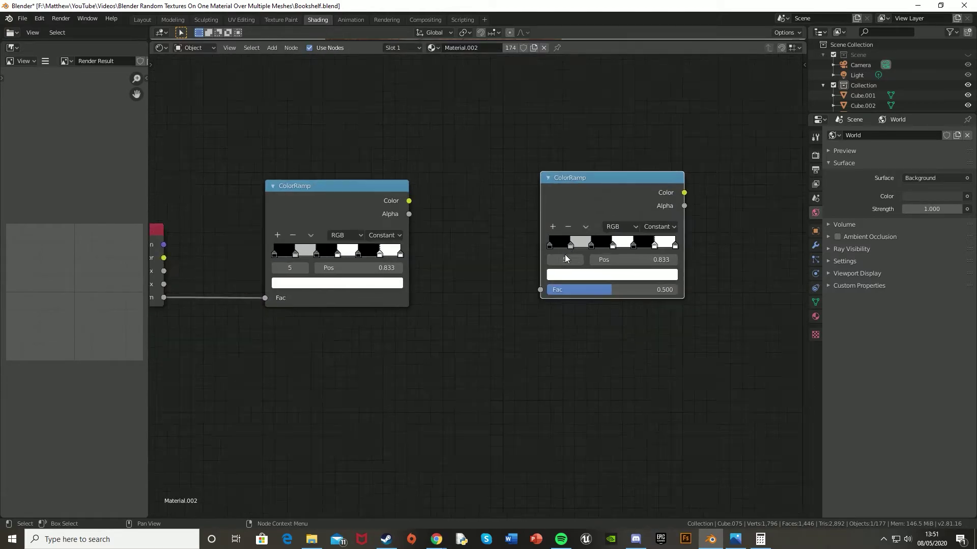
scroll(565, 258, "up", 1)
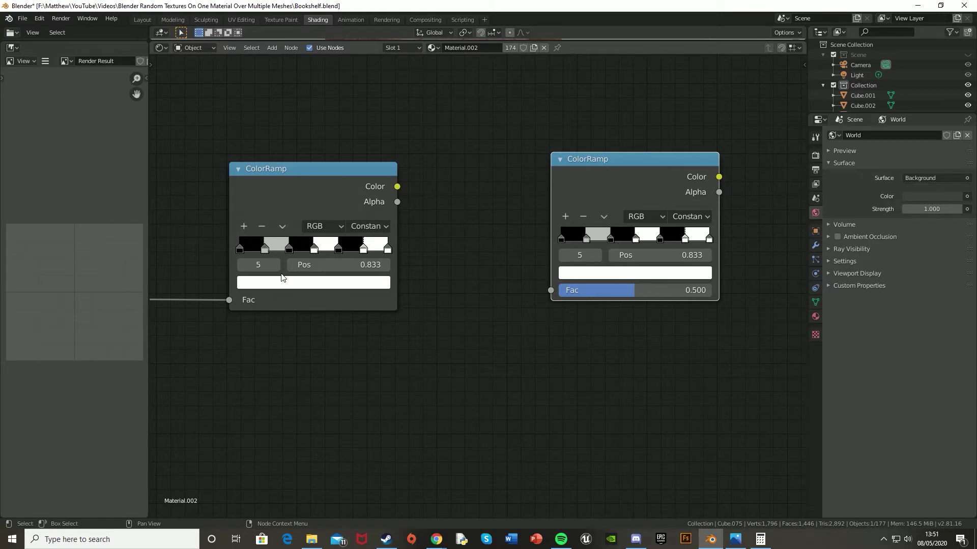
Step: Delete the color stops at 0.833, 0.667 and 0.500 from the duplicated ColorRamp and select its last stop
middle_click_drag(583, 254, 497, 283)
scroll(487, 285, "up", 2)
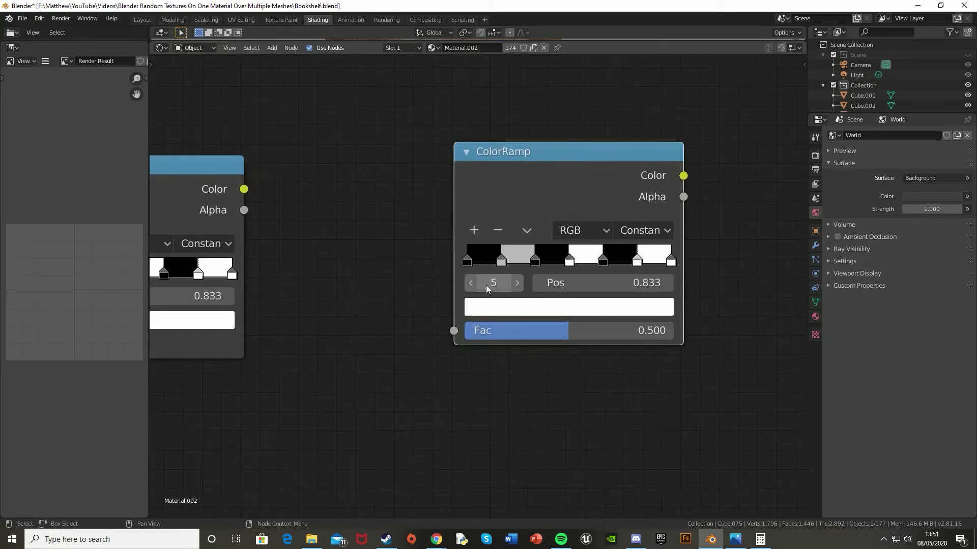
left_click(502, 233)
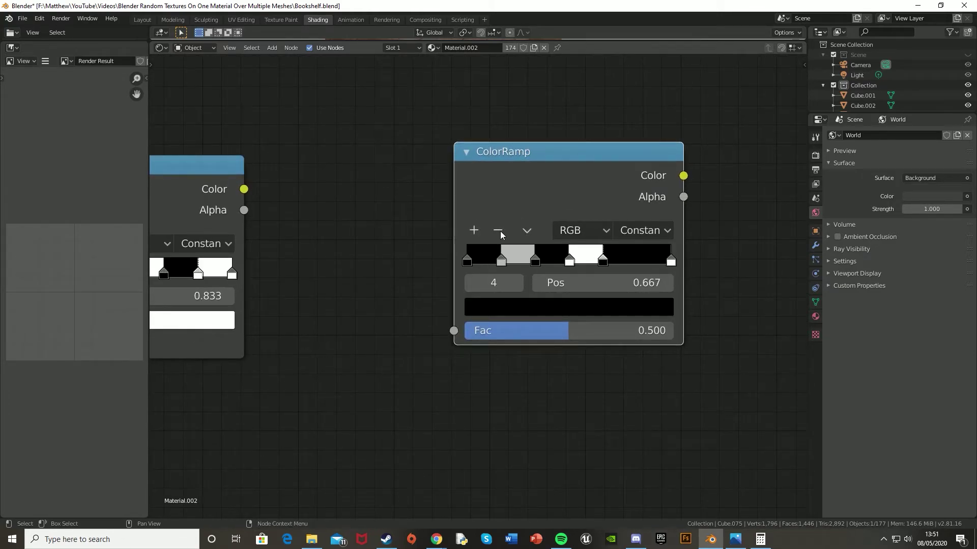
left_click(501, 232)
left_click(500, 232)
left_click(493, 282)
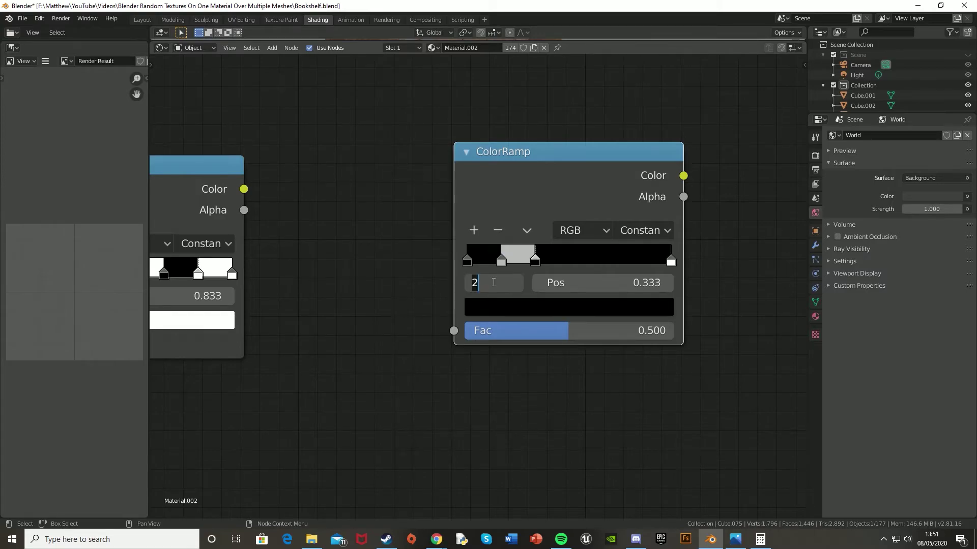
type("3")
key("Return")
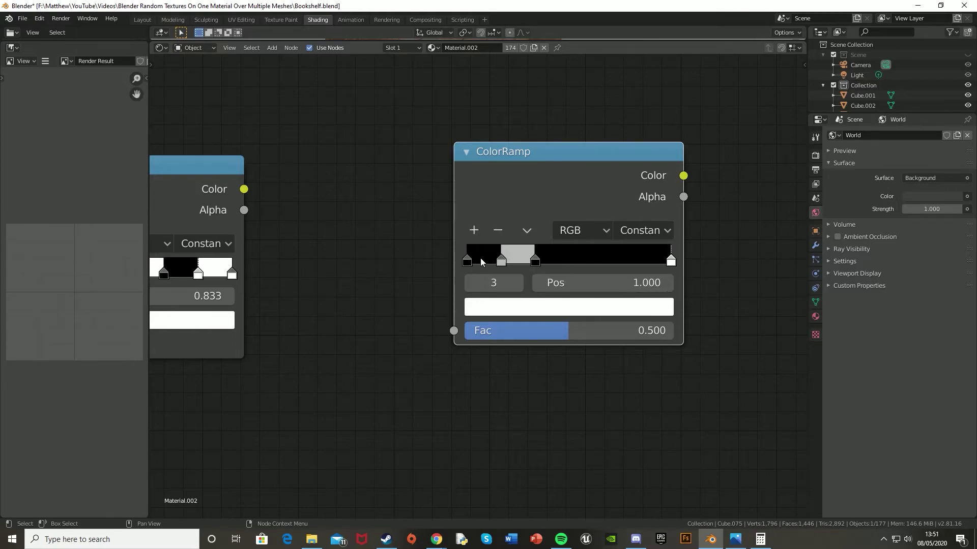
Step: Set the second ColorRamp's stop 1 position to 0.333 and its stop 2 position to 0.666
left_click(501, 260)
left_click(649, 284)
type("0.333")
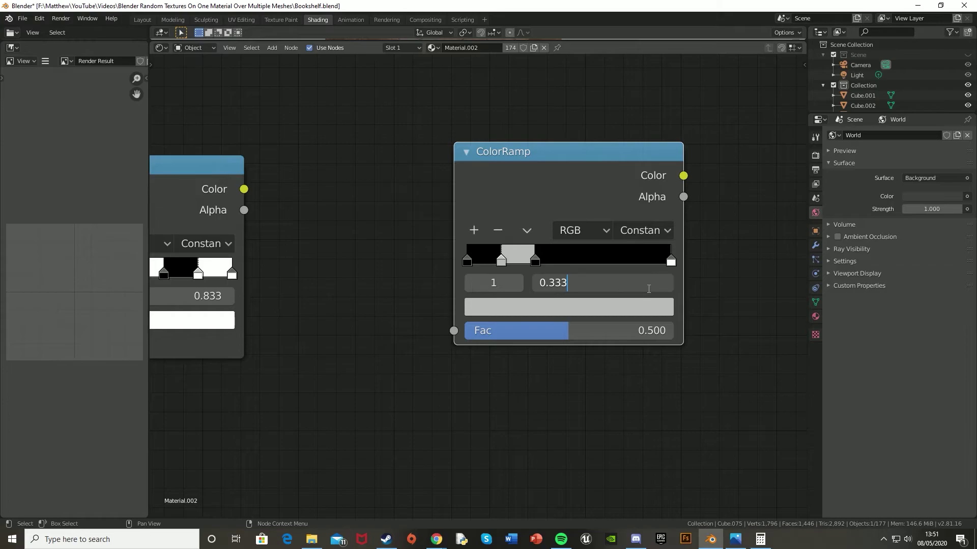
key("Return")
left_click(503, 280)
type("2")
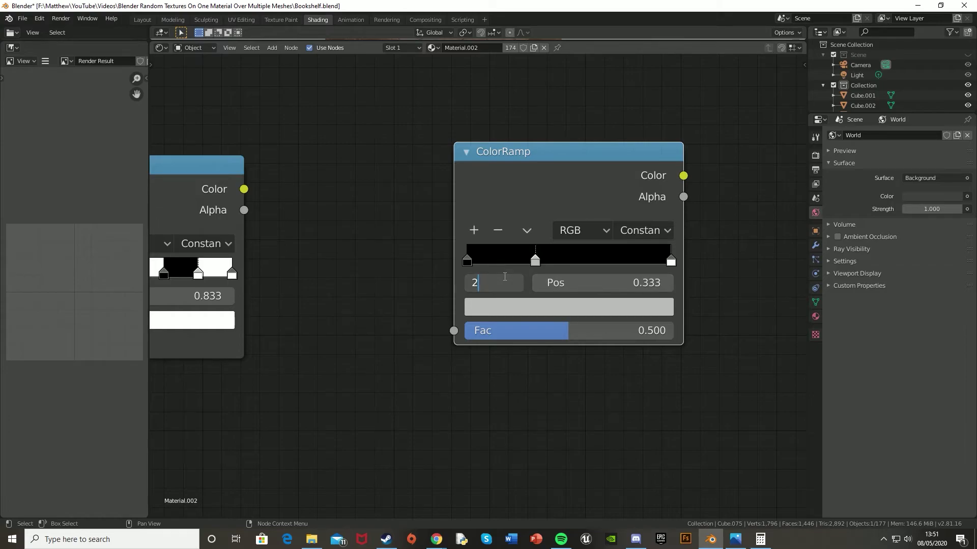
key("Return")
left_click(612, 284)
type(".666")
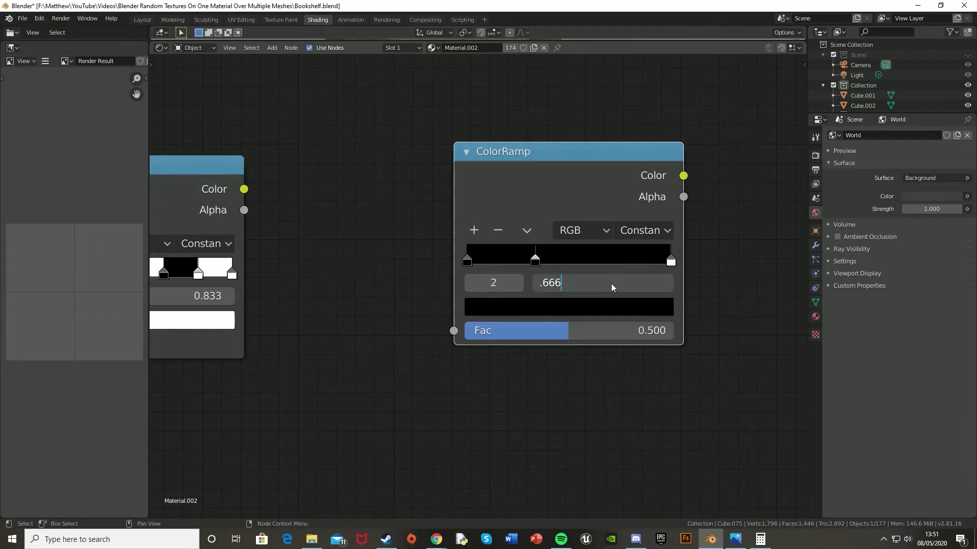
key("Return")
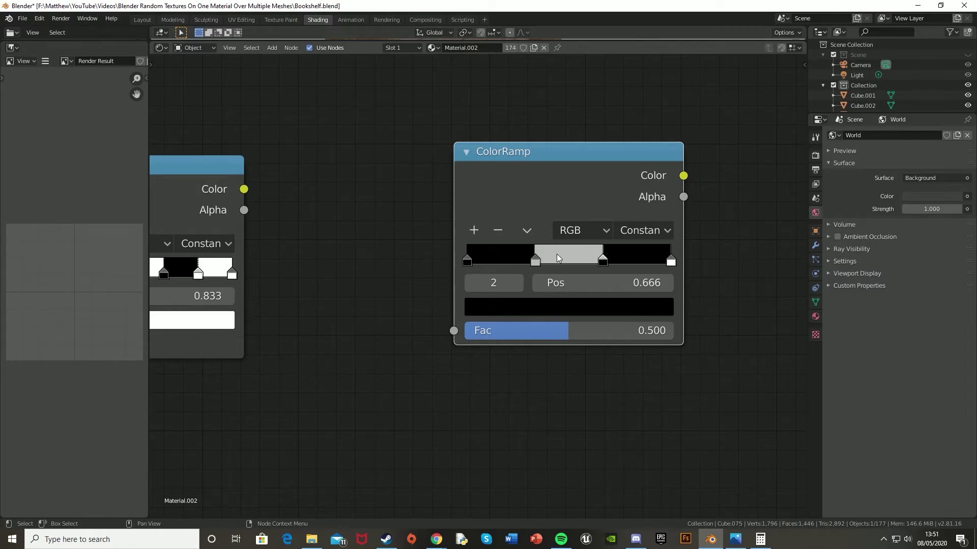
left_click(541, 260)
left_click(606, 260)
Step: Duplicate the second ColorRamp, remove the copy's gray stop and select its last stop
scroll(607, 297, "down", 7)
middle_click_drag(628, 279, 331, 264)
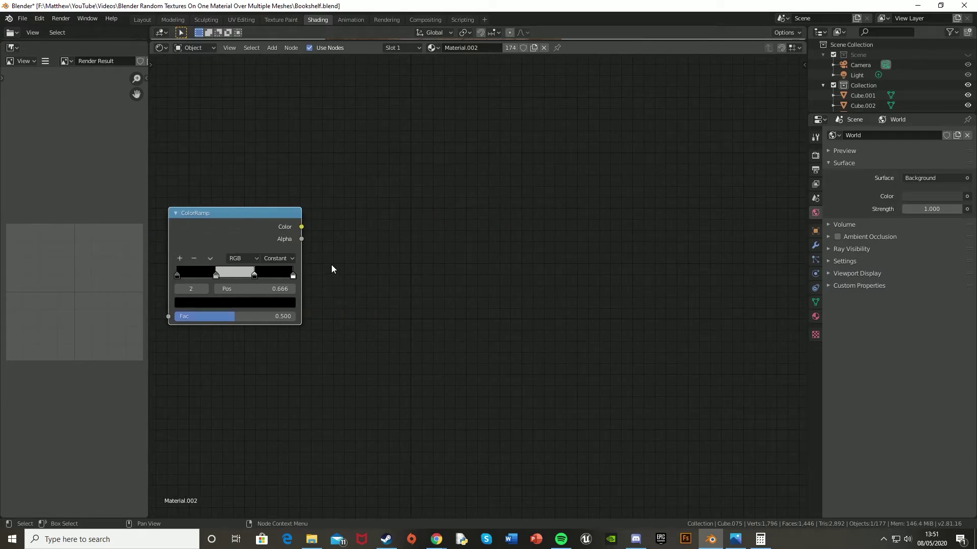
scroll(325, 264, "up", 1)
key("shift+d")
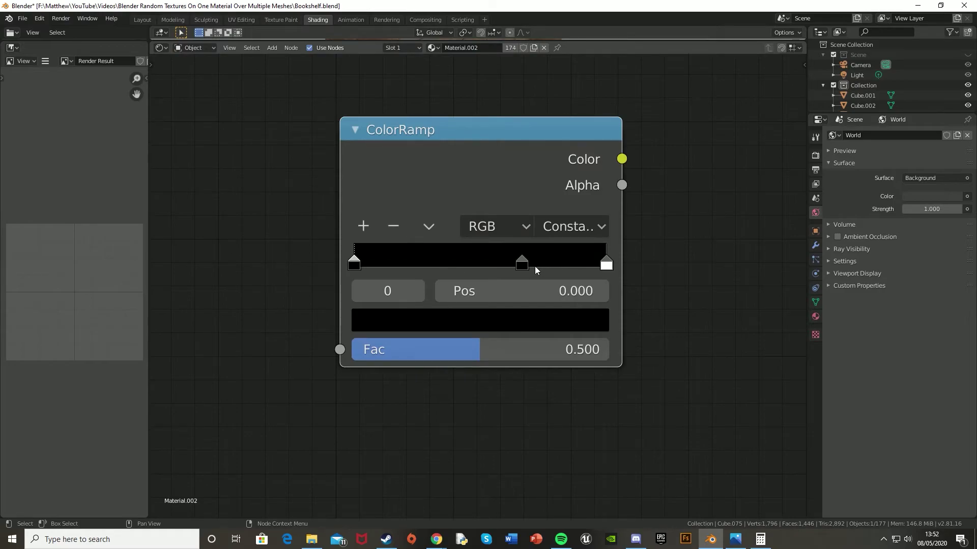
left_click(388, 290)
type("2")
key("Return")
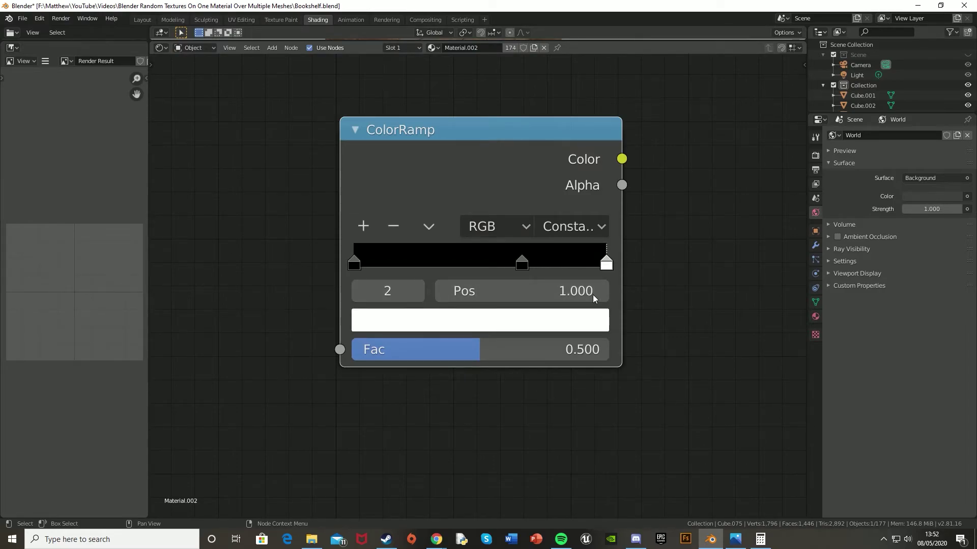
Step: Set the position of the third ColorRamp's middle stop to 0.5
left_click(359, 291)
left_click(536, 294)
type(".5")
key("Return")
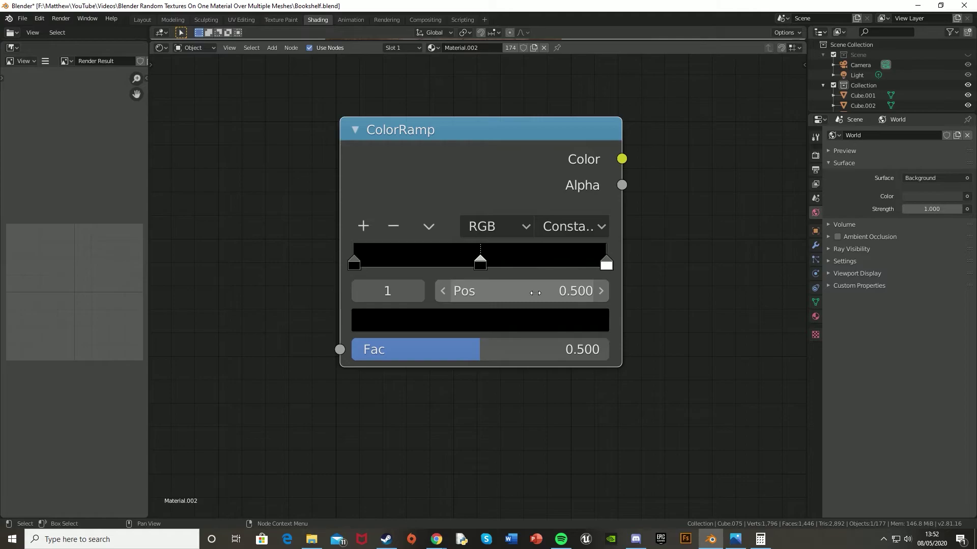
left_click(358, 262)
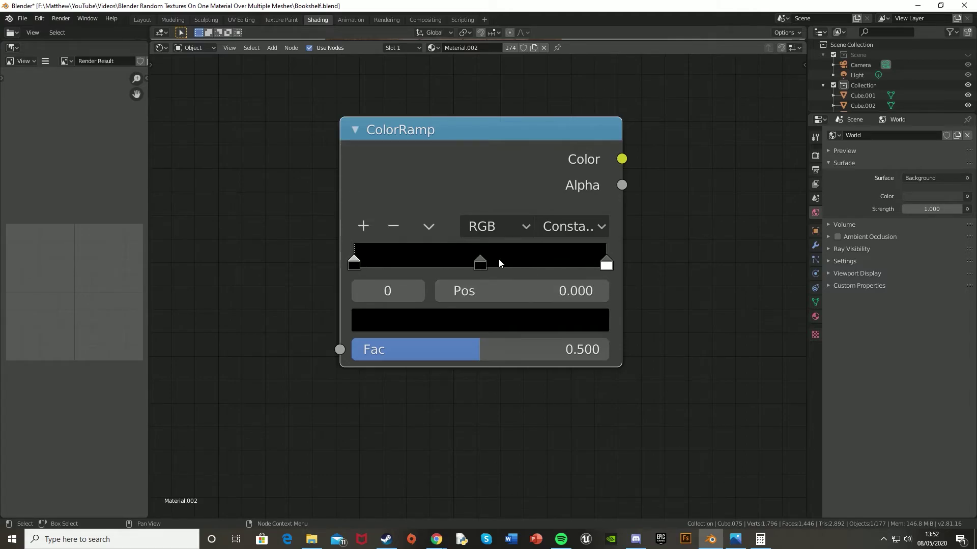
Step: Color the third ColorRamp's middle stop white and its last stop black
left_click(479, 264)
left_click(487, 316)
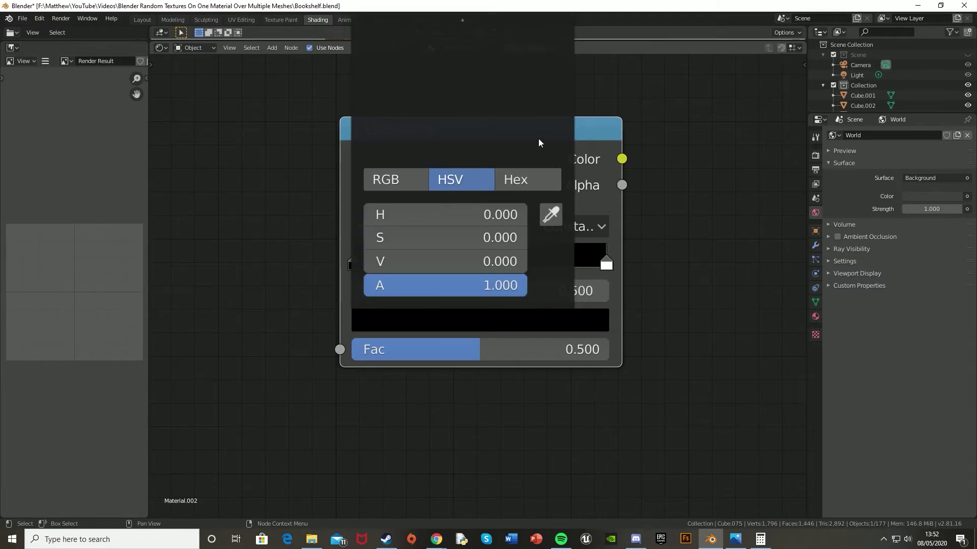
left_click(396, 179)
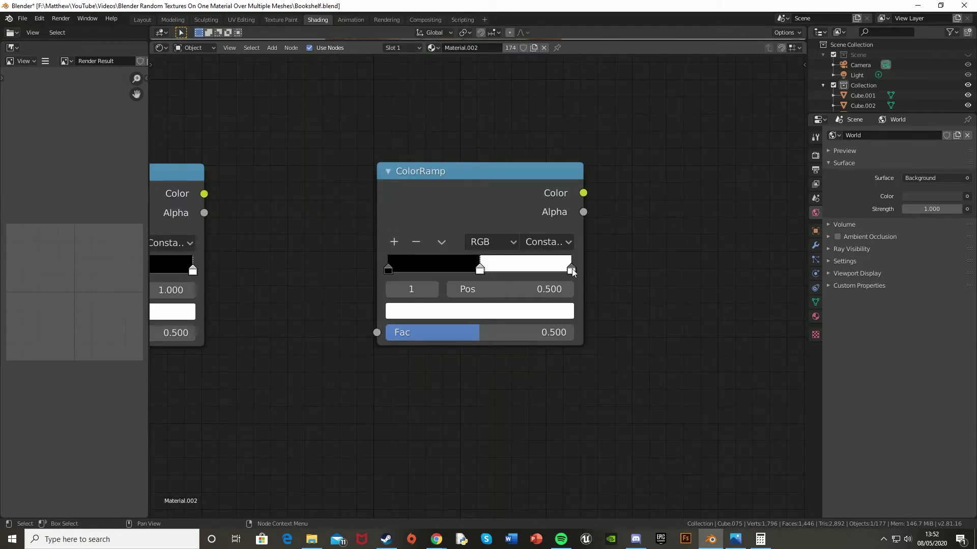
left_click(572, 269)
left_click(492, 312)
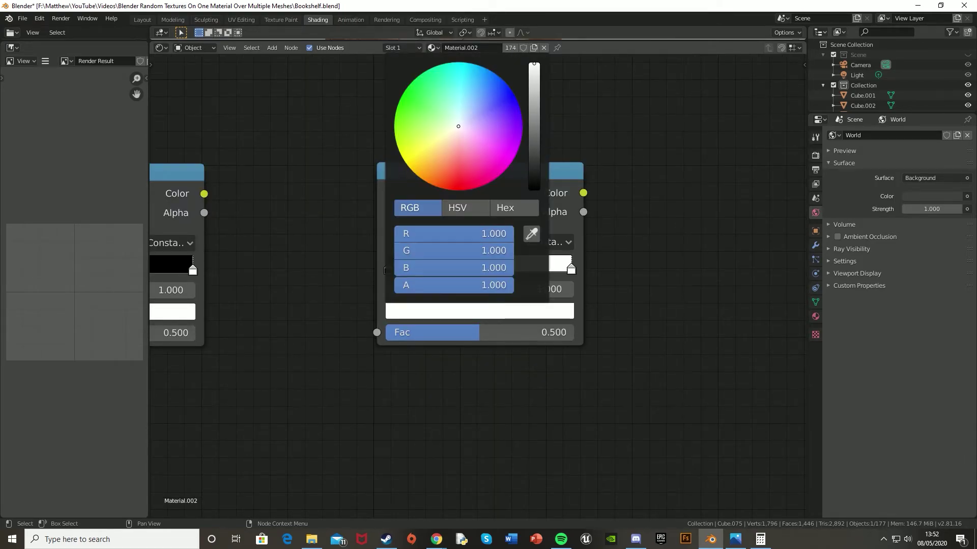
left_click_drag(534, 64, 534, 190)
Step: Link the Object Info node's Random output to the Fac inputs of the second and third ColorRamps
scroll(568, 266, "down", 6)
middle_click_drag(555, 311, 615, 251)
scroll(439, 282, "down", 2)
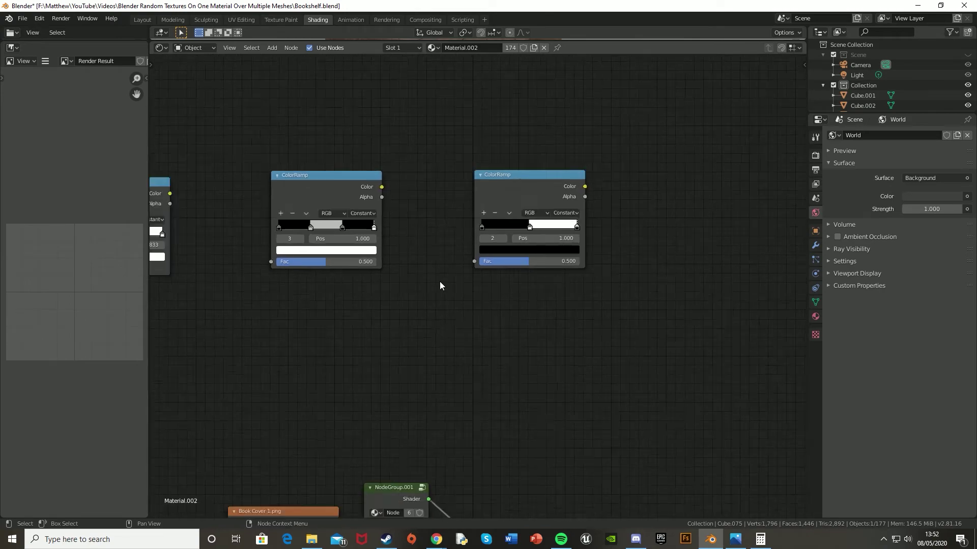
scroll(448, 280, "down", 5)
middle_click_drag(455, 265, 559, 182)
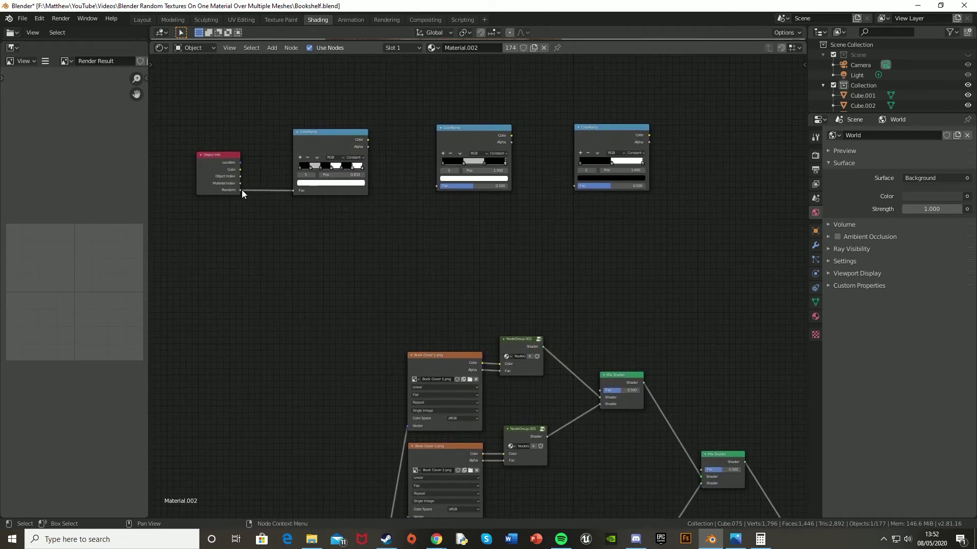
left_click_drag(241, 190, 438, 190)
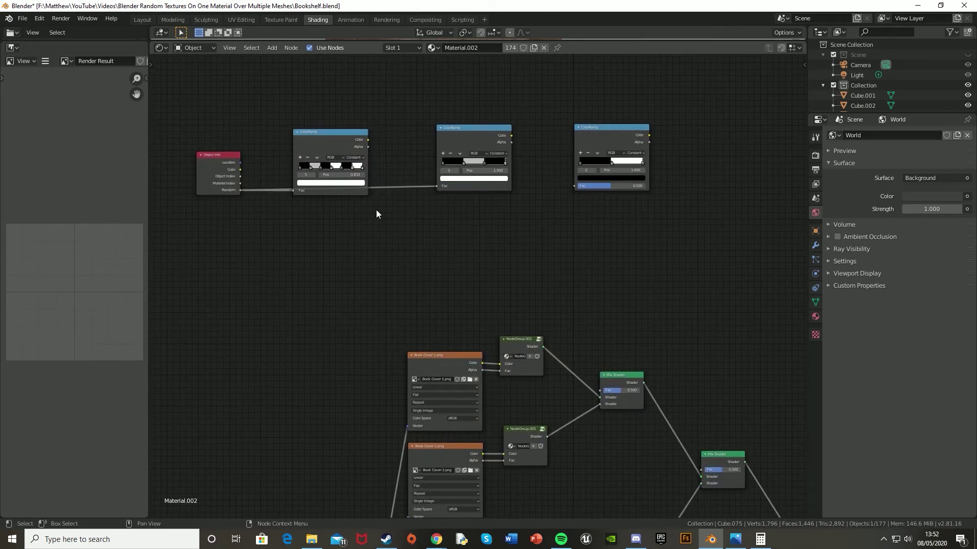
left_click_drag(239, 190, 574, 187)
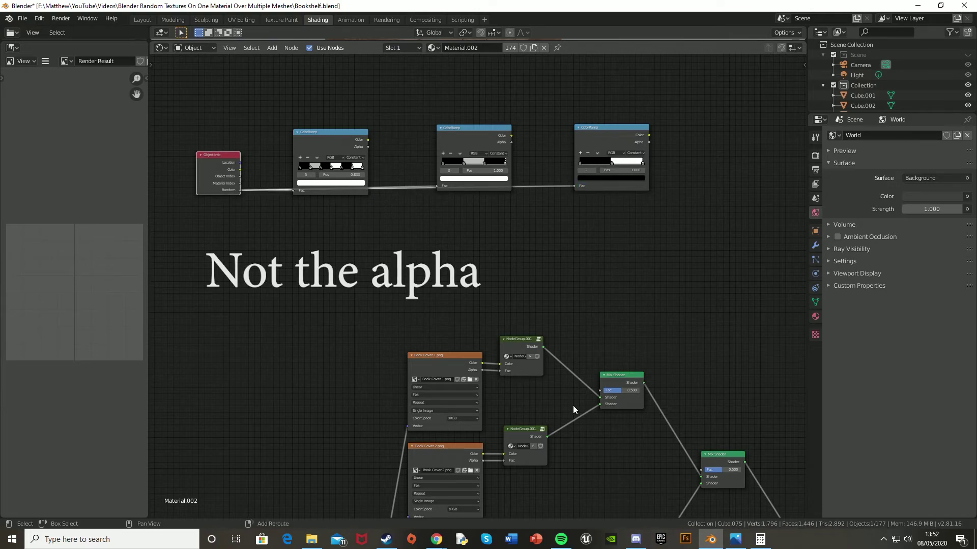
middle_click_drag(602, 405, 547, 403)
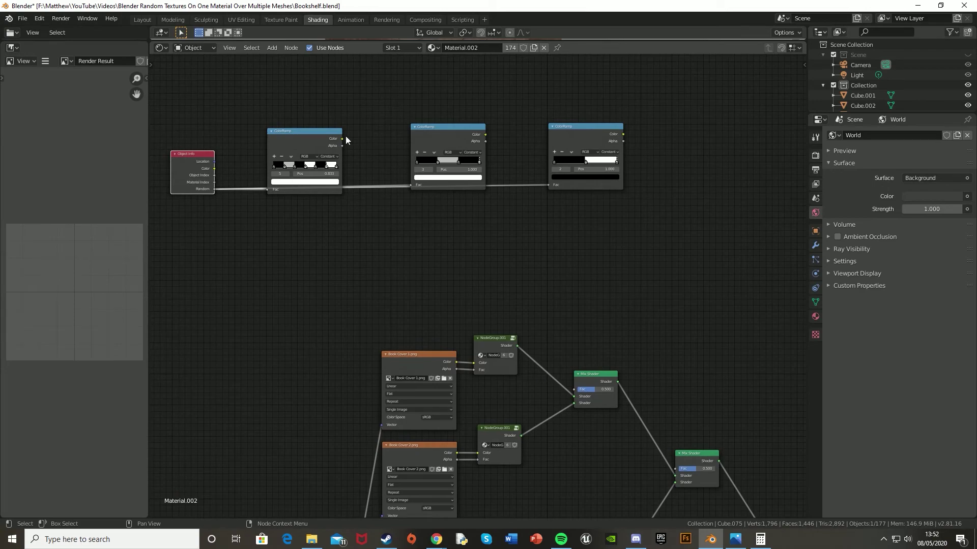
Step: Link the first ColorRamp's Color output to the uppermost first-column Mix Shader's Fac and move the three ColorRamps closer above the Mix Shaders
left_click_drag(342, 138, 574, 389)
scroll(323, 159, "down", 3)
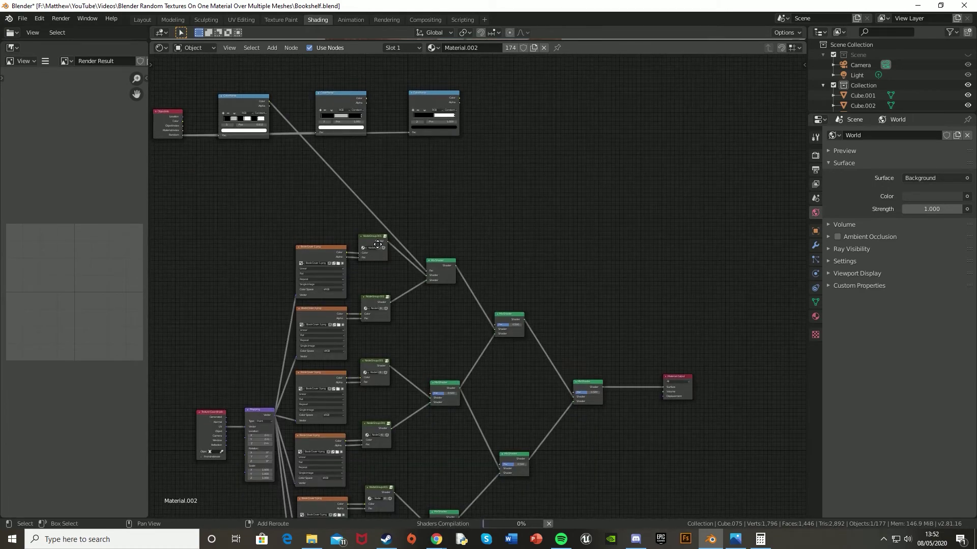
left_click_drag(323, 155, 236, 98)
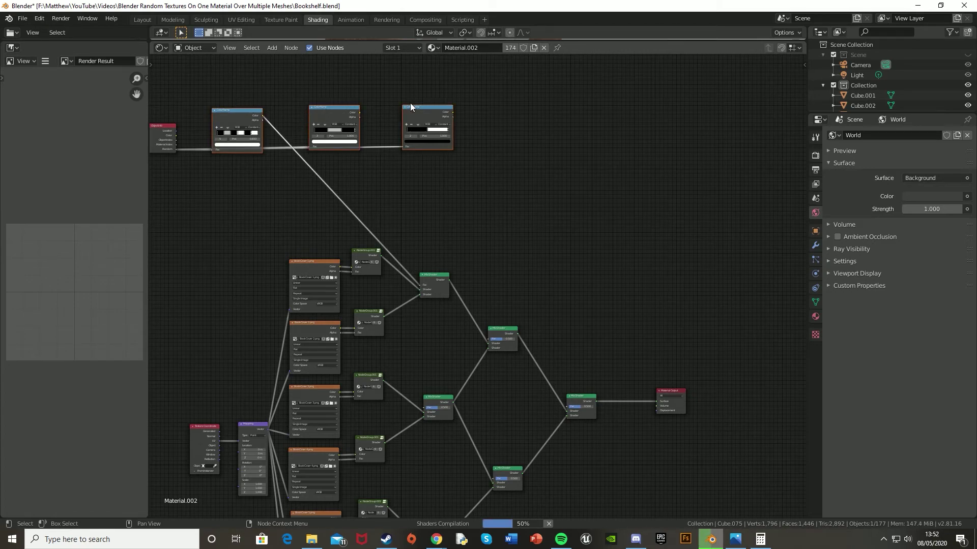
left_click_drag(328, 108, 451, 110)
middle_click_drag(511, 248, 430, 239)
left_click(377, 201)
Step: Link the first ColorRamp's Color output to the Fac inputs of the other two first-column Mix Shaders
left_click_drag(304, 107, 343, 398)
middle_click_drag(365, 311, 371, 261)
left_click_drag(312, 57, 349, 476)
middle_click_drag(368, 64, 367, 89)
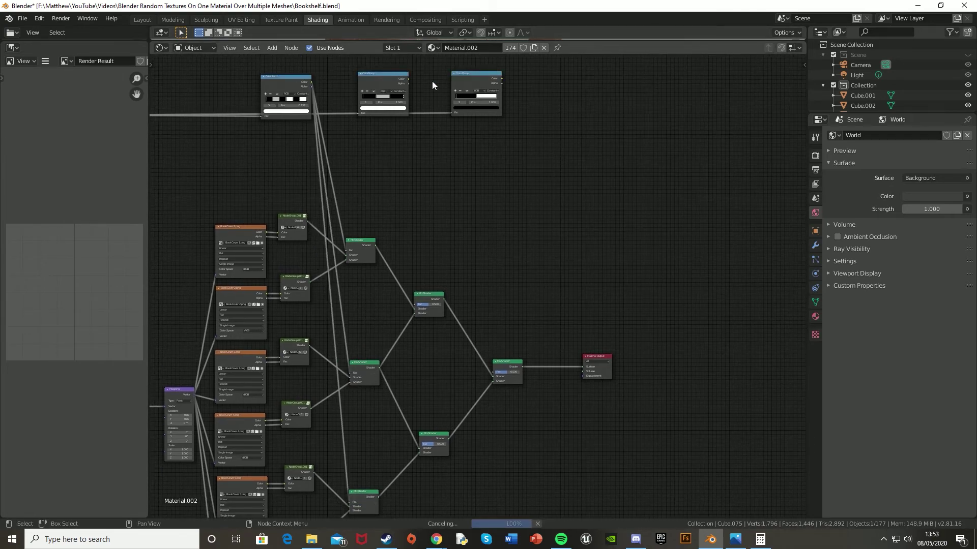
Step: Link the second ColorRamp's Color to both second-column Mix Shaders' Fac and the third's to the final Mix Shader's Fac, evening out the ramps' spacing
left_click_drag(408, 78, 420, 447)
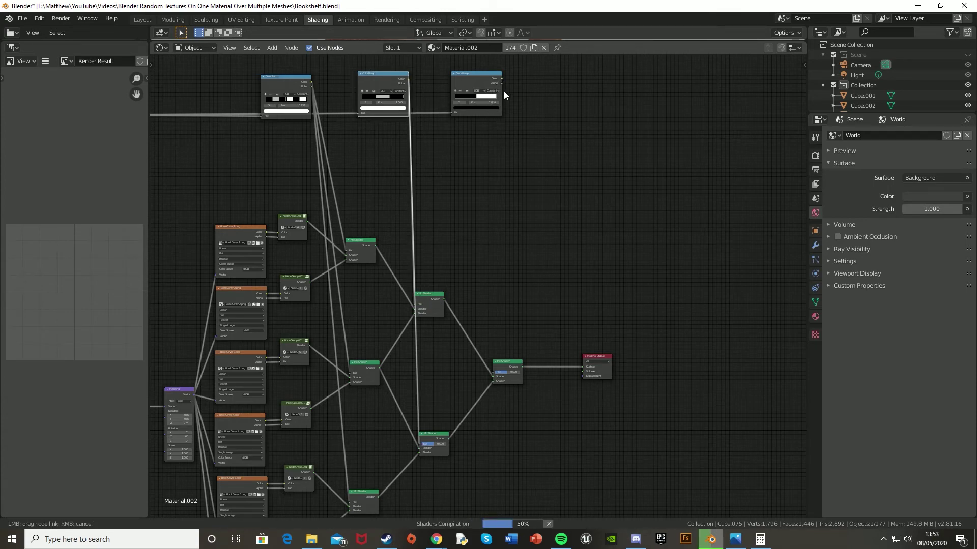
left_click_drag(501, 79, 493, 375)
middle_click_drag(421, 76, 468, 129)
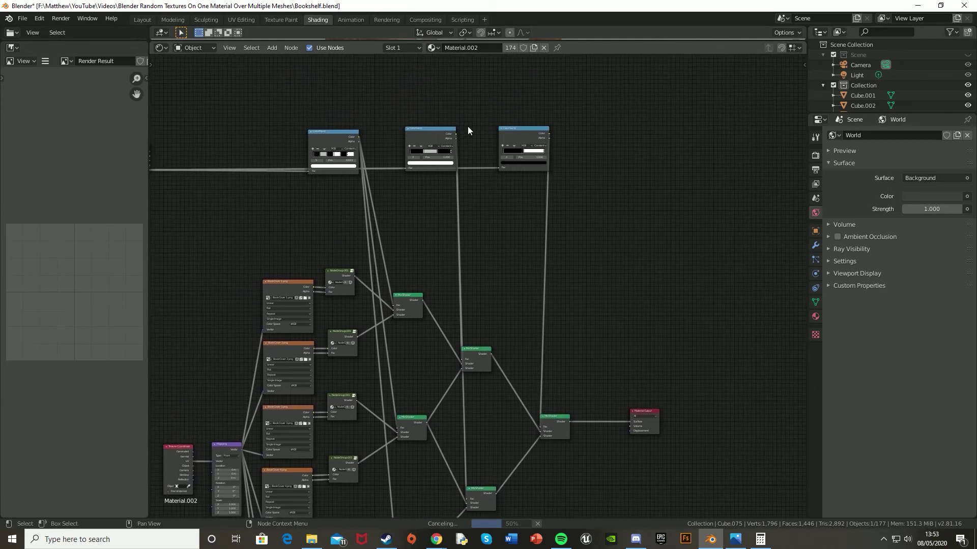
left_click_drag(423, 135, 415, 136)
left_click(503, 130)
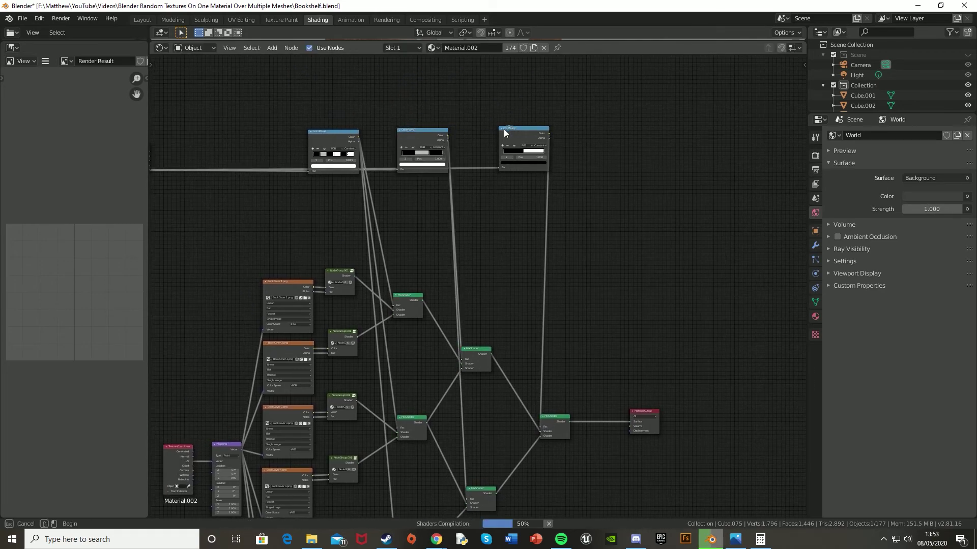
key("Home")
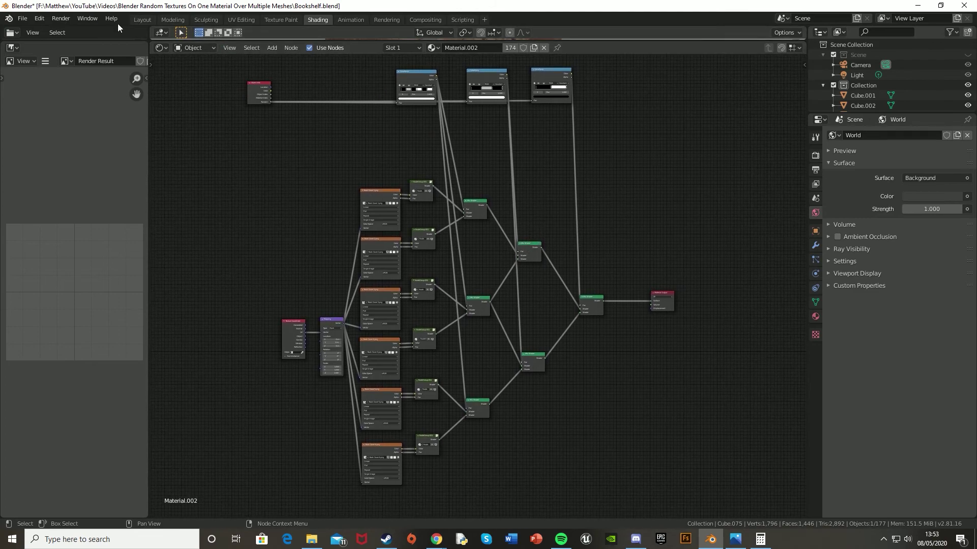
Step: Return to the Layout workspace and examine the book covers across the shelves from different angles
left_click(149, 19)
middle_click_drag(486, 211, 524, 220)
left_click(604, 224)
mouse_move(482, 258)
middle_mouse_down()
mouse_move(460, 263)
mouse_move(505, 263)
mouse_move(481, 253)
middle_mouse_up()
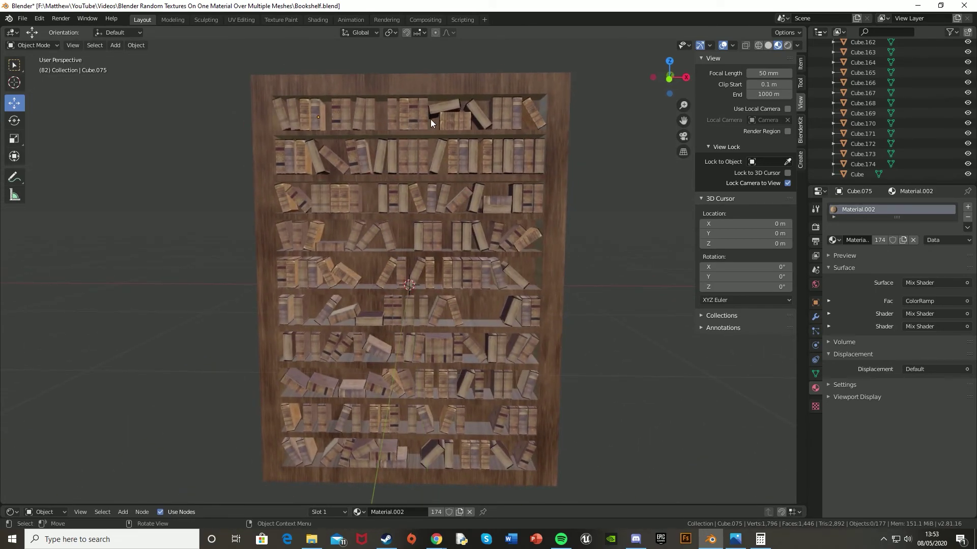
left_click(283, 116)
middle_click_drag(477, 271, 481, 248)
mouse_move(560, 225)
middle_mouse_down()
mouse_move(602, 223)
mouse_move(548, 227)
mouse_move(579, 228)
middle_mouse_up()
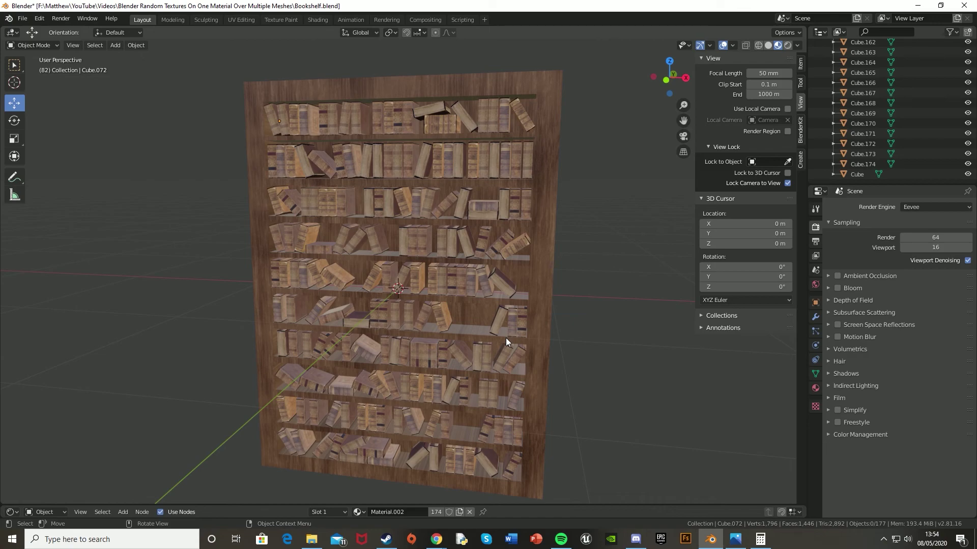
Step: Render an image of the bookshelf and maximize the render window
key("F12")
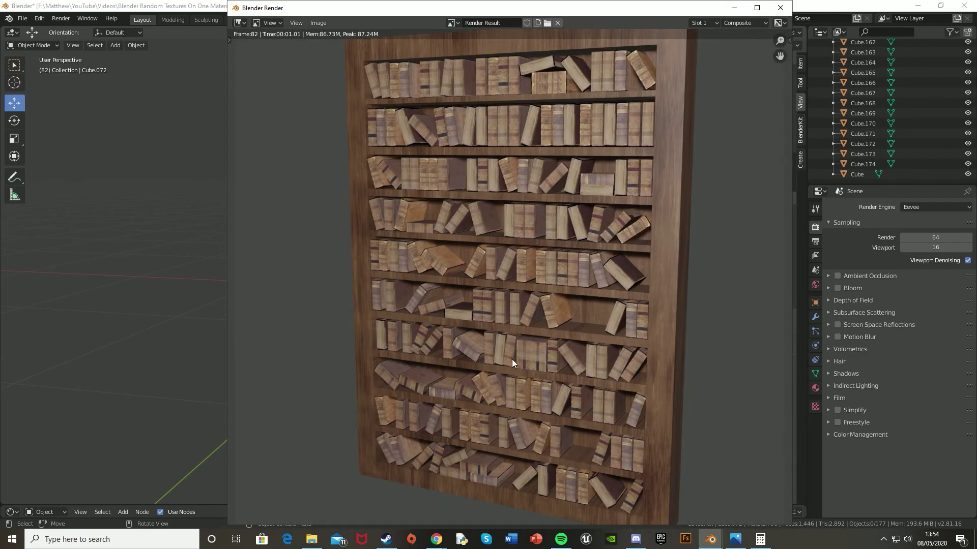
left_click(757, 8)
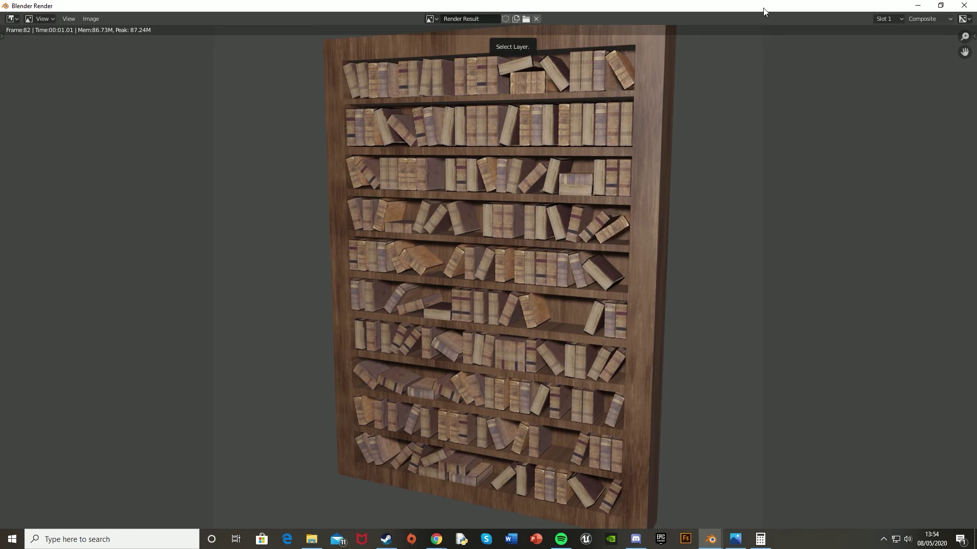